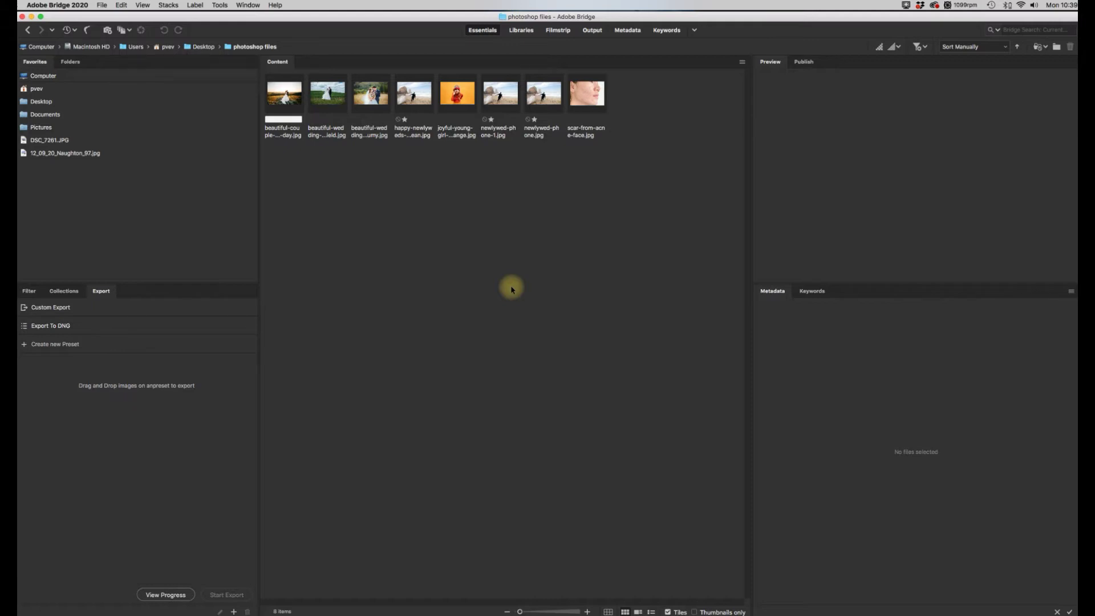
{"action": "right_click", "coordinate": [512, 289]}
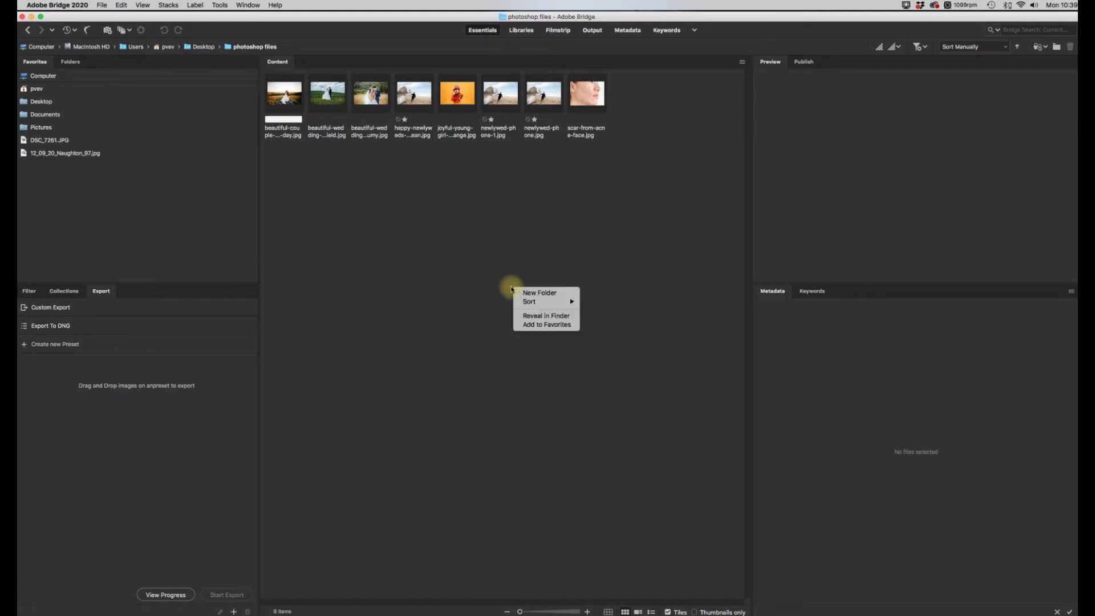
{"action": "left_click", "coordinate": [538, 245]}
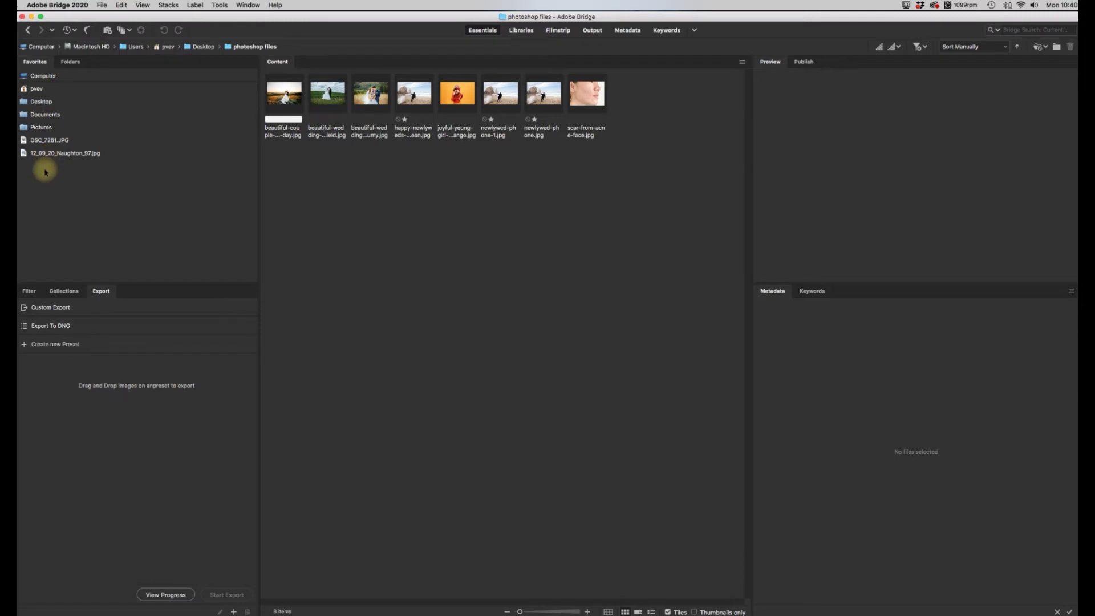
Browse the Desktop contents, the folder tree and the computer's drives.
{"action": "left_click", "coordinate": [45, 103]}
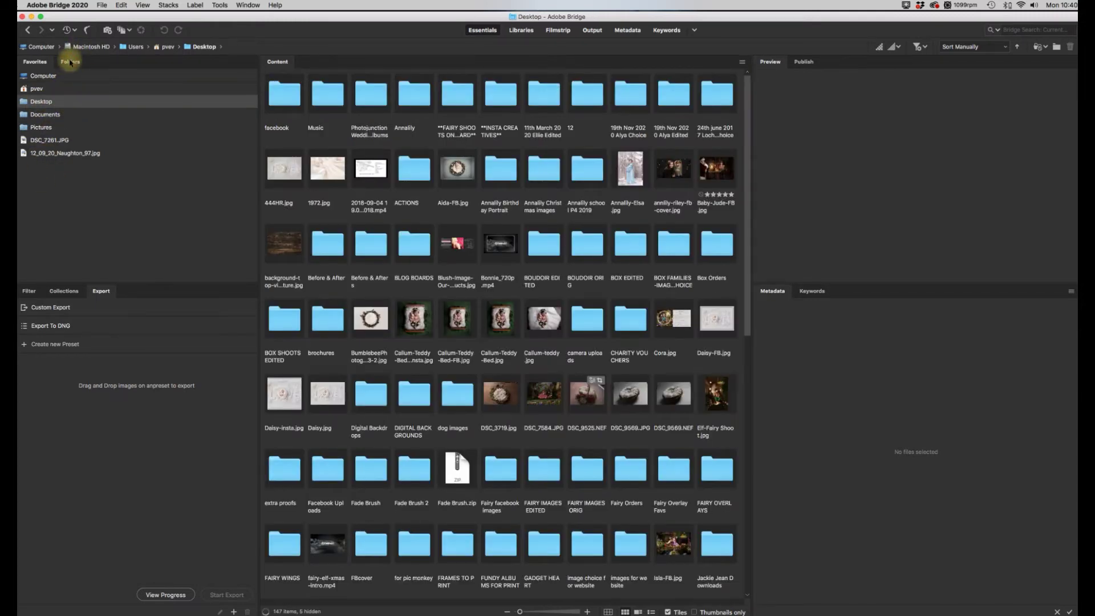
{"action": "left_click", "coordinate": [67, 63]}
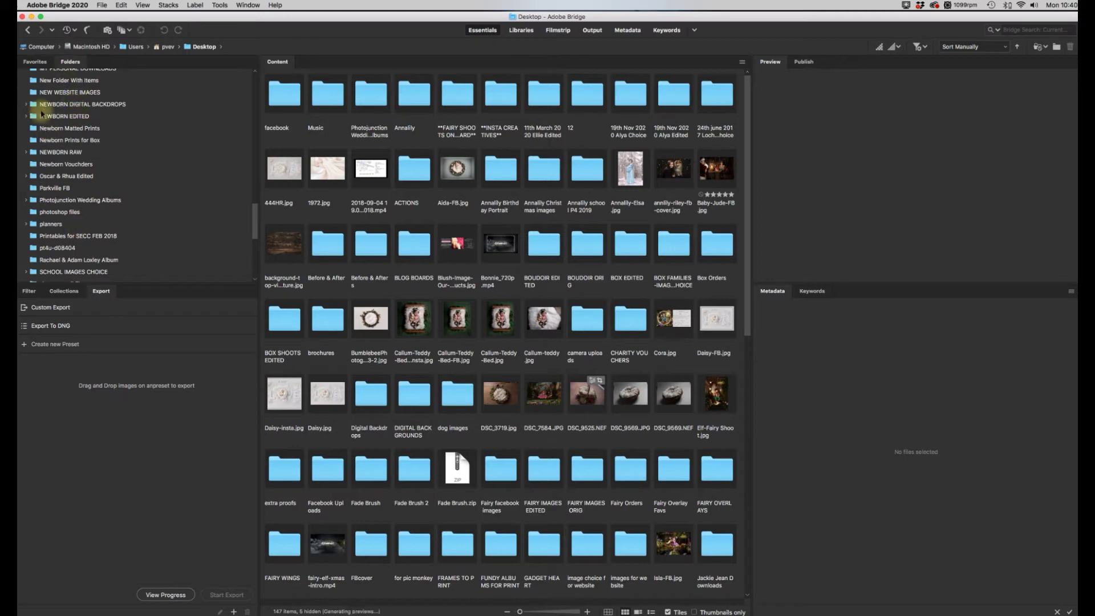
{"action": "left_click", "coordinate": [36, 61]}
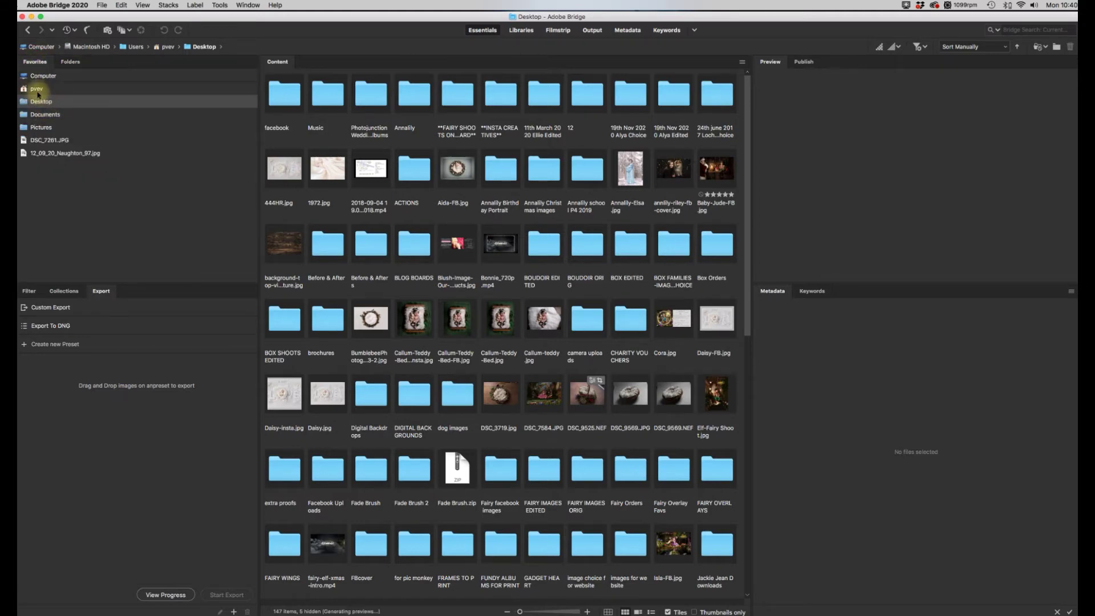
{"action": "left_click", "coordinate": [43, 76]}
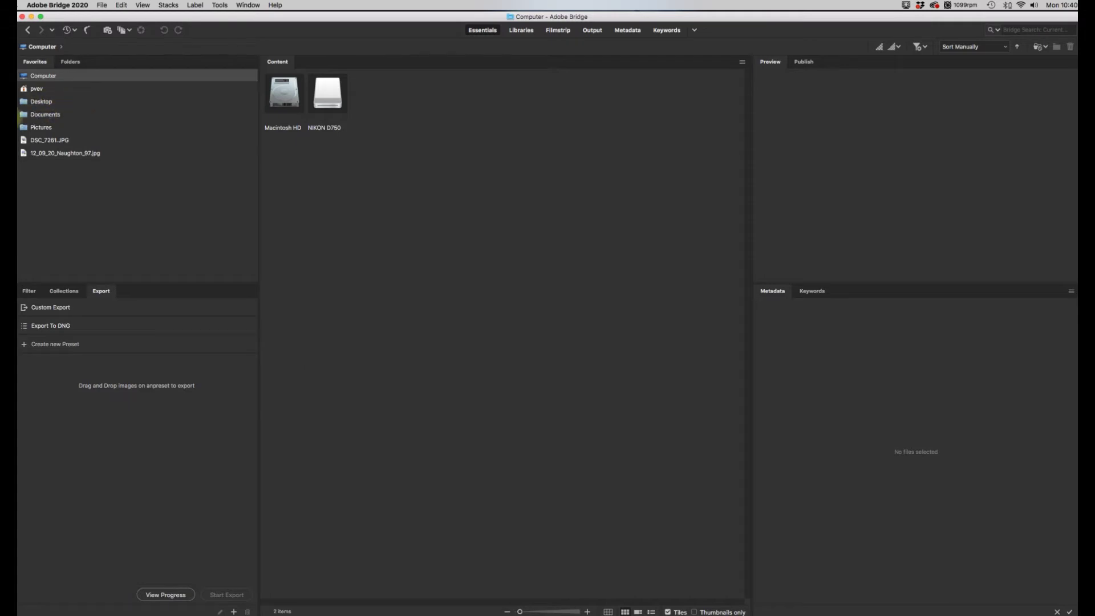
Open the photoshop files folder on the Desktop from the folder tree.
{"action": "left_click", "coordinate": [41, 102]}
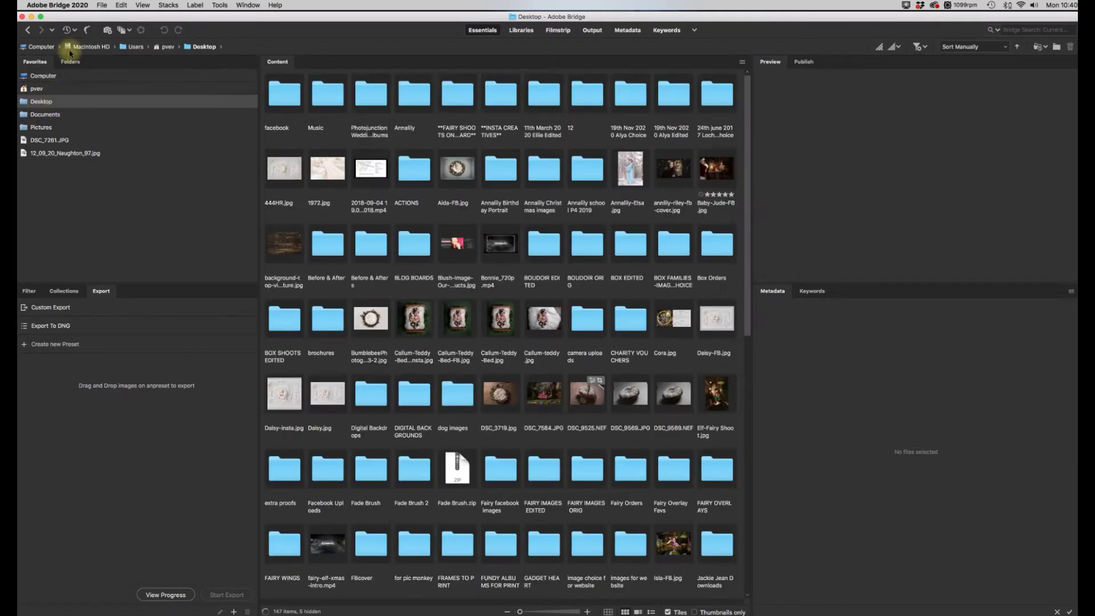
{"action": "left_click", "coordinate": [70, 61]}
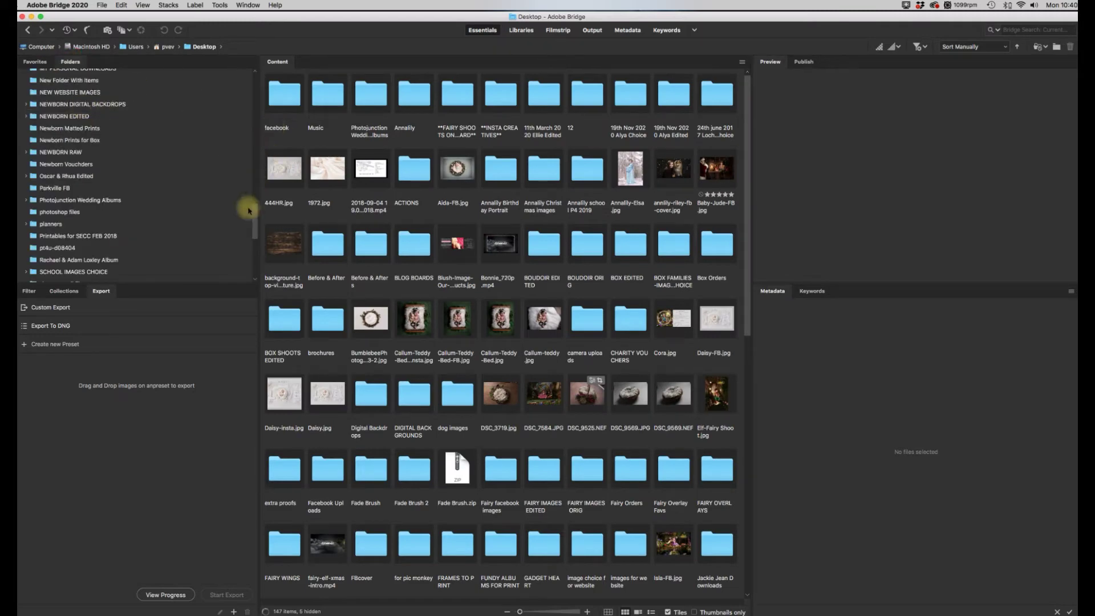
{"action": "left_click_drag", "start_coordinate": [255, 213], "coordinate": [257, 230]}
{"action": "scroll", "coordinate": [256, 228], "scroll_direction": "down", "scroll_amount": 1}
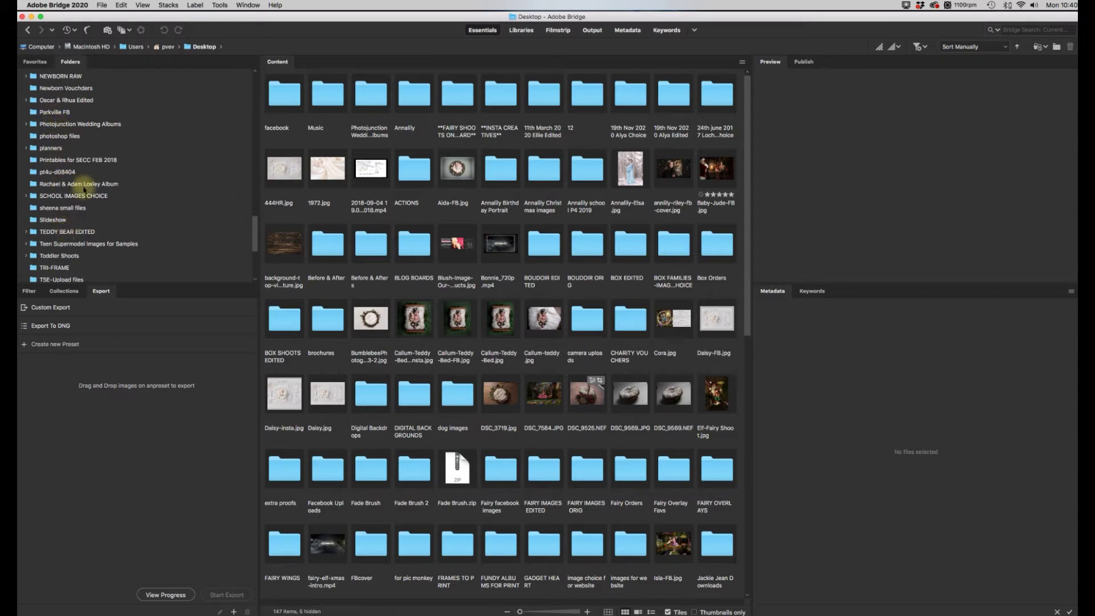
{"action": "left_click", "coordinate": [62, 138]}
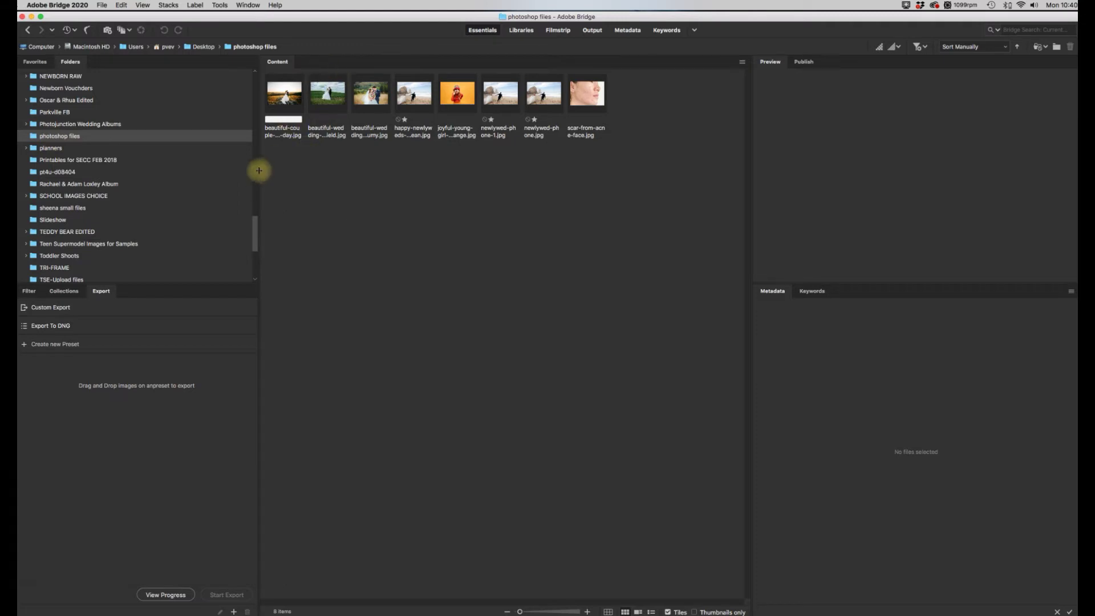
Narrow the side panels on both sides to widen the content area.
{"action": "left_click_drag", "start_coordinate": [254, 169], "coordinate": [192, 169]}
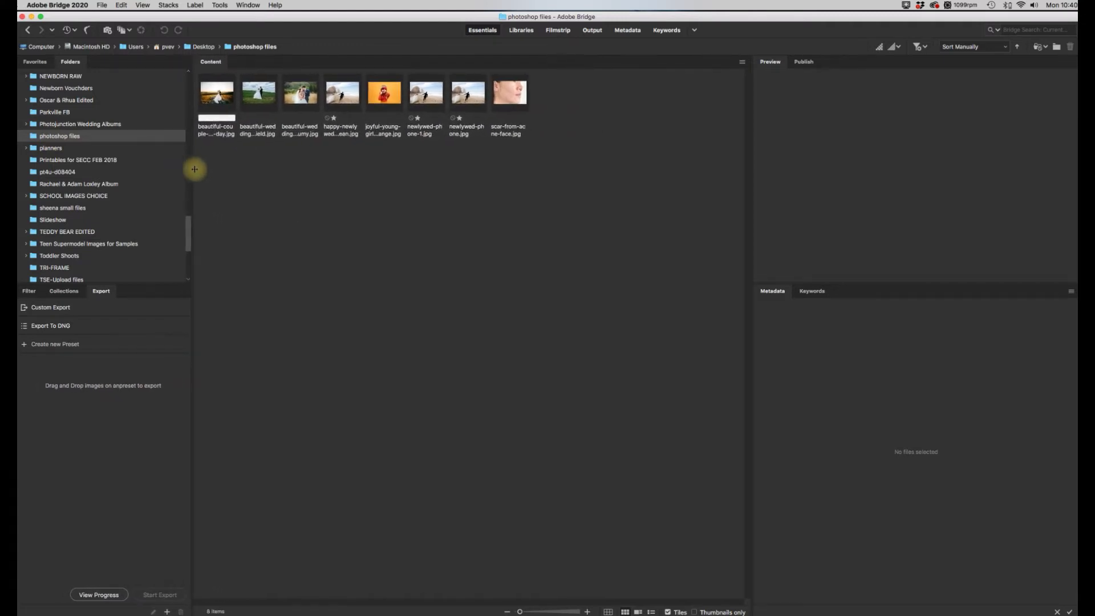
{"action": "left_click_drag", "start_coordinate": [753, 210], "coordinate": [917, 190]}
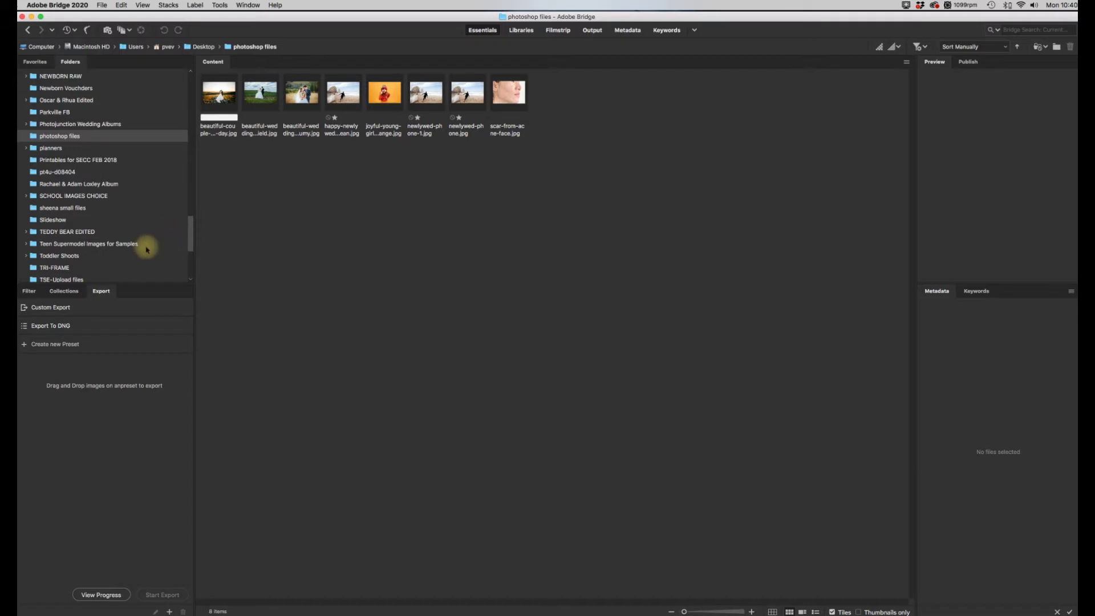
Reset the current Essentials workspace to its default layout.
{"action": "left_click", "coordinate": [247, 7]}
{"action": "mouse_move", "coordinate": [264, 17]}
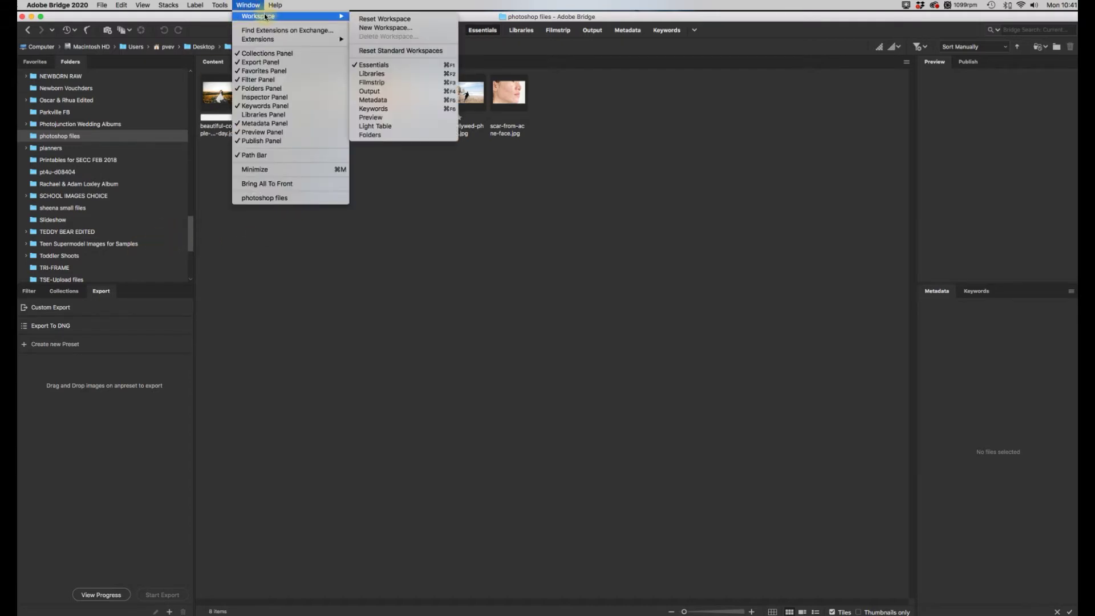
{"action": "left_click", "coordinate": [386, 20]}
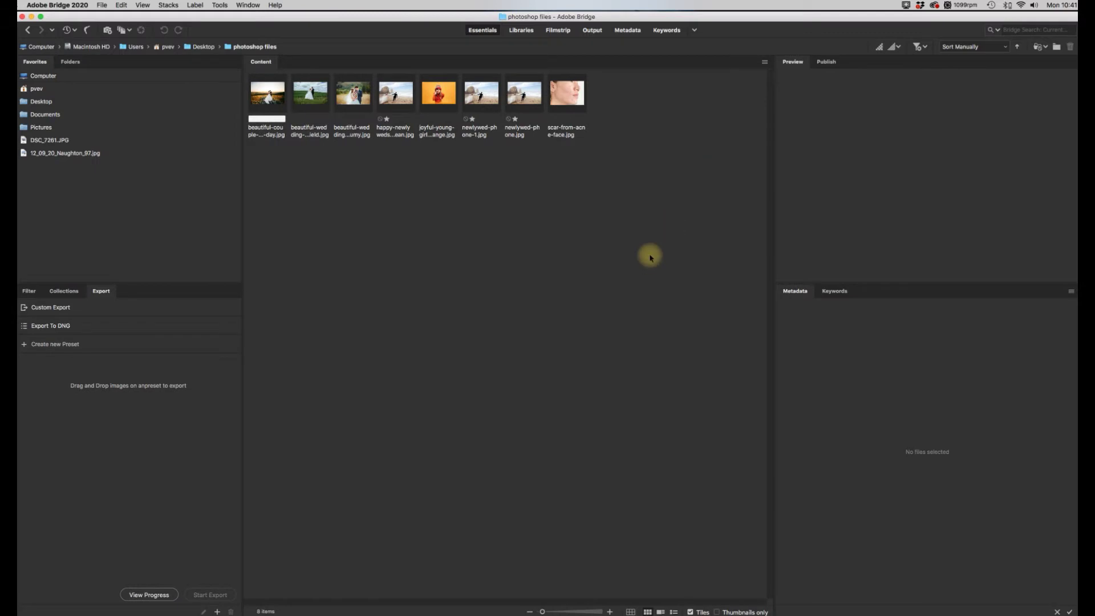
Shrink both side panels to give the content area more room, select the first wedding photo and enlarge the thumbnails to five per row.
{"action": "left_click_drag", "start_coordinate": [242, 162], "coordinate": [172, 162]}
{"action": "left_click_drag", "start_coordinate": [775, 234], "coordinate": [933, 227]}
{"action": "left_click", "coordinate": [193, 91]}
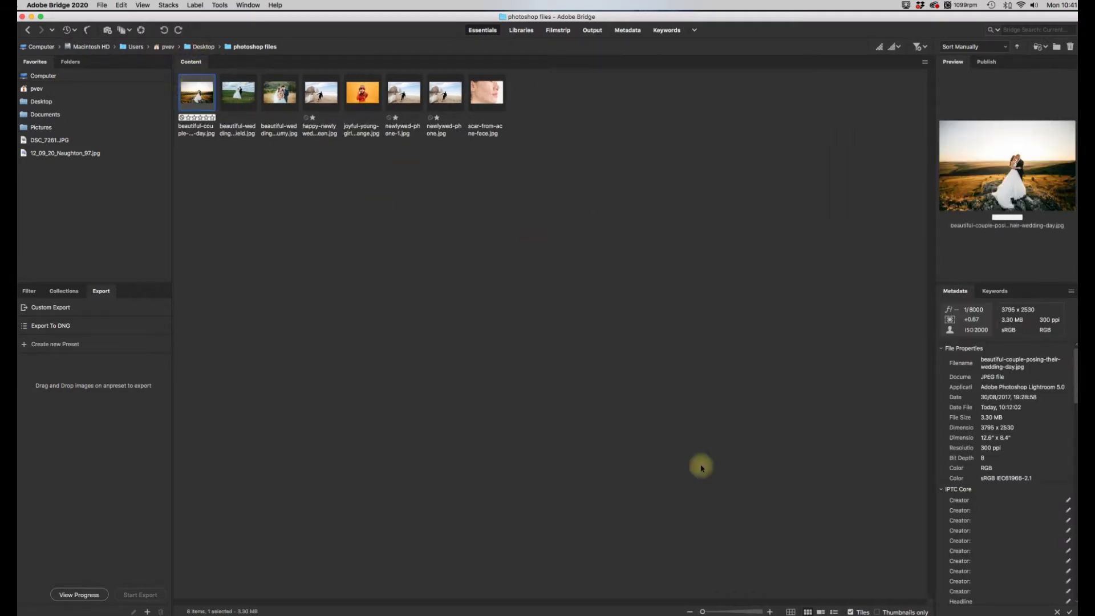
{"action": "left_click_drag", "start_coordinate": [703, 611], "coordinate": [723, 613]}
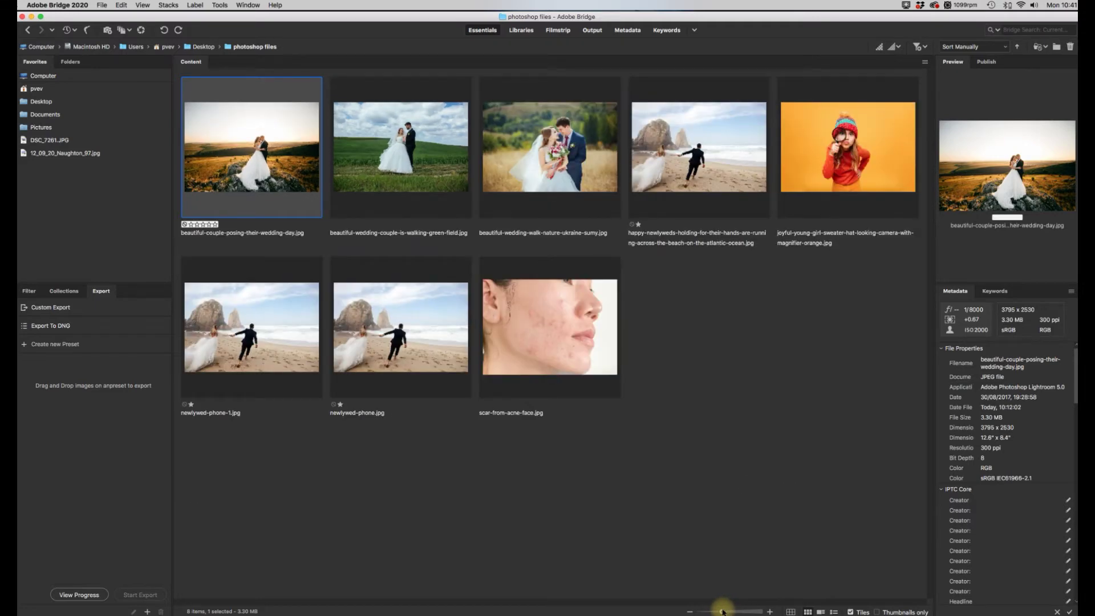
{"action": "left_click_drag", "start_coordinate": [724, 613], "coordinate": [725, 612]}
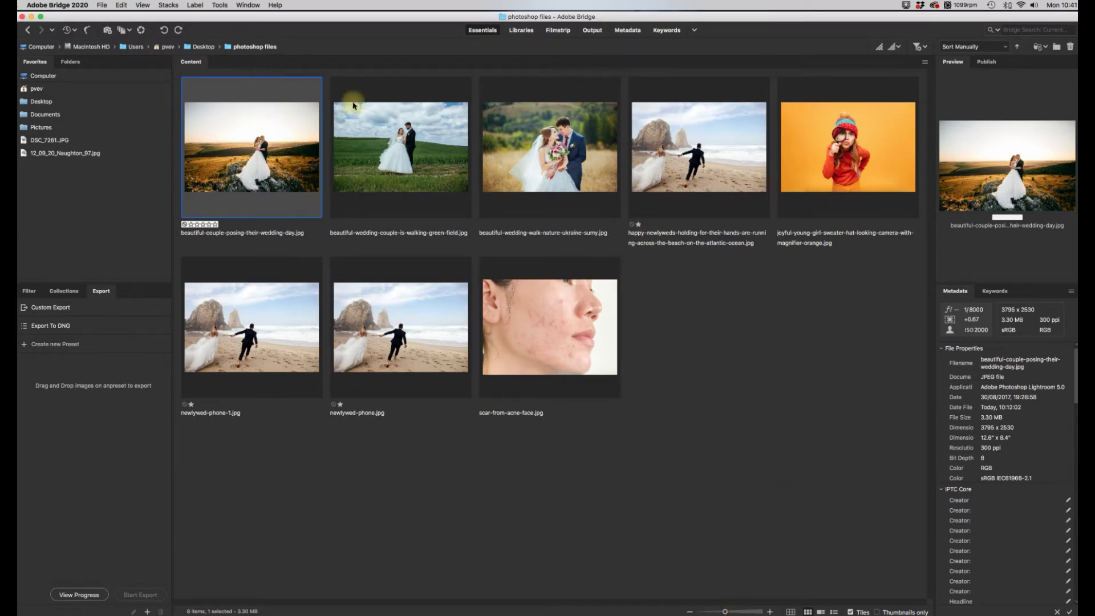
Examine the previews and metadata of the photos in the folder, finishing on beautiful-couple-posing-their-wedding-day.jpg.
{"action": "left_click", "coordinate": [390, 165]}
{"action": "left_click", "coordinate": [538, 163]}
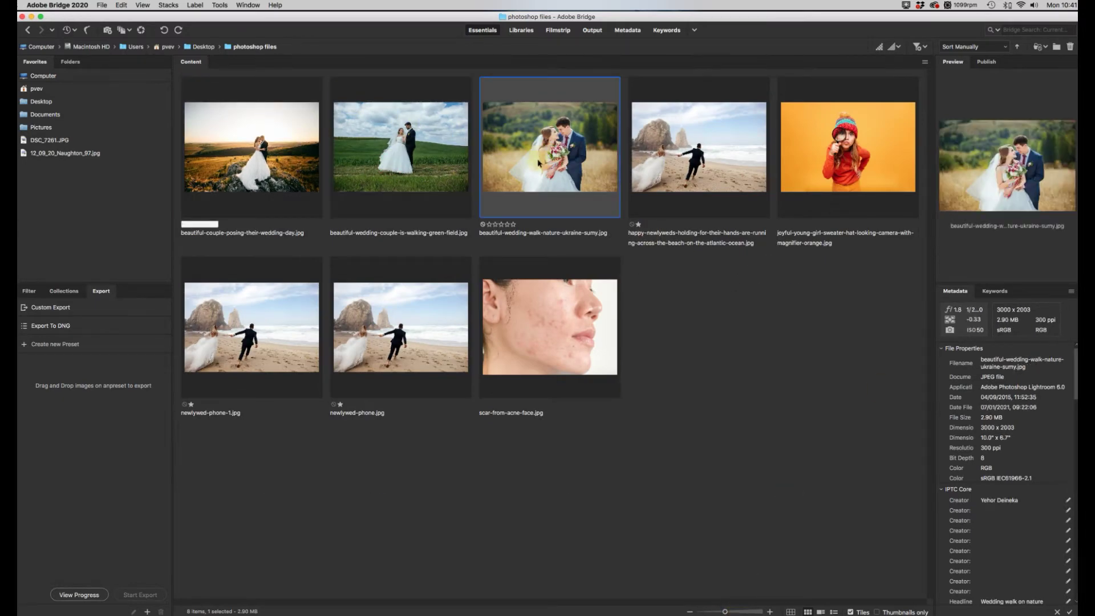
{"action": "left_click", "coordinate": [296, 152]}
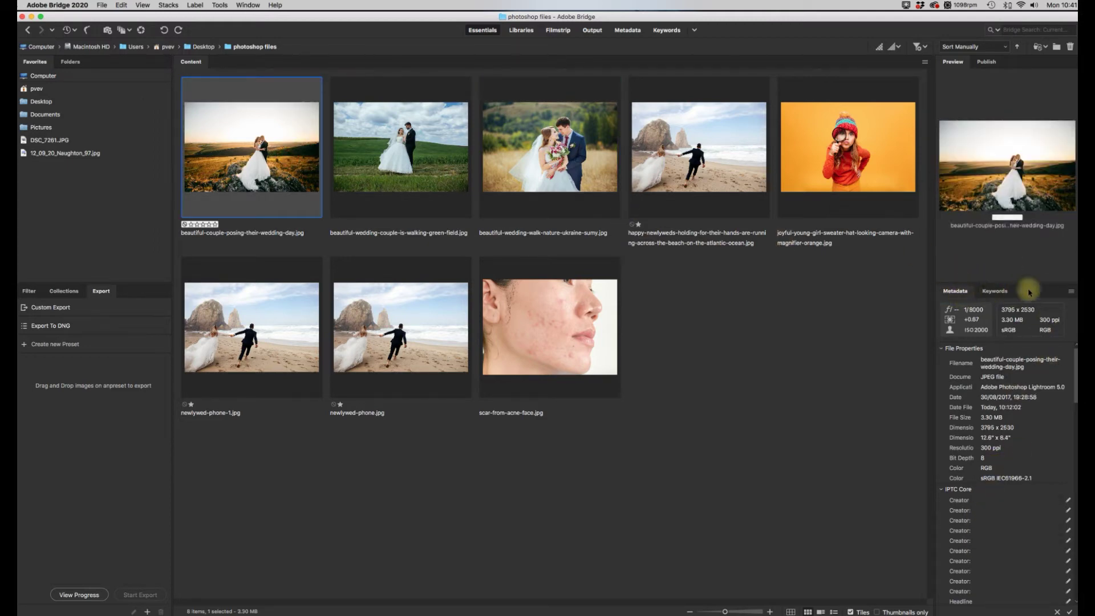
{"action": "left_click", "coordinate": [997, 291]}
{"action": "left_click", "coordinate": [956, 291]}
{"action": "left_click", "coordinate": [401, 148]}
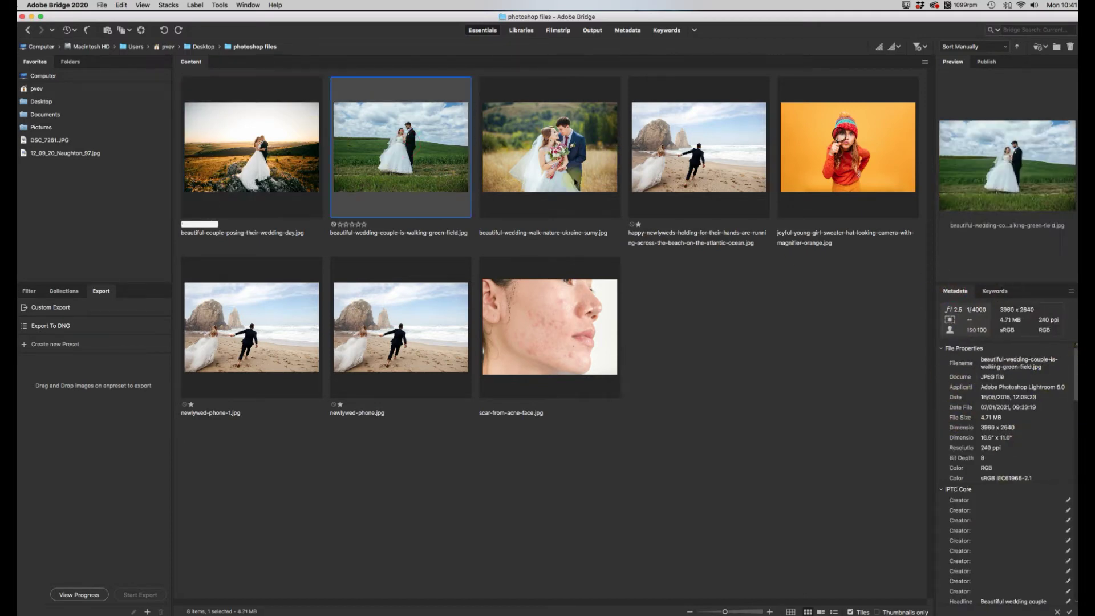
{"action": "left_click", "coordinate": [550, 171]}
{"action": "left_click", "coordinate": [664, 203]}
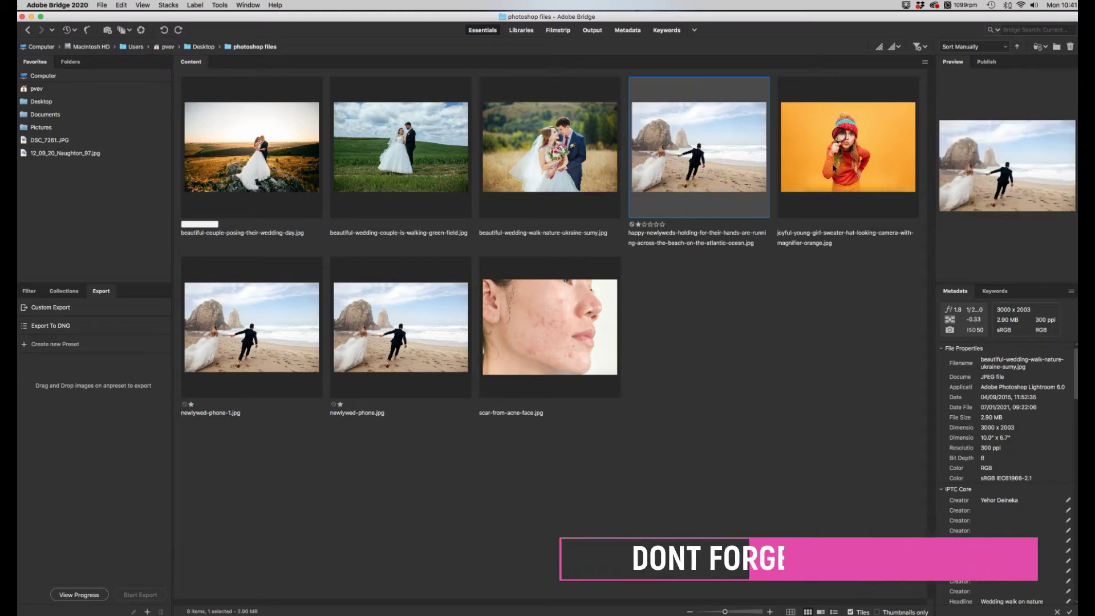
{"action": "left_click", "coordinate": [844, 158]}
{"action": "left_click", "coordinate": [274, 165]}
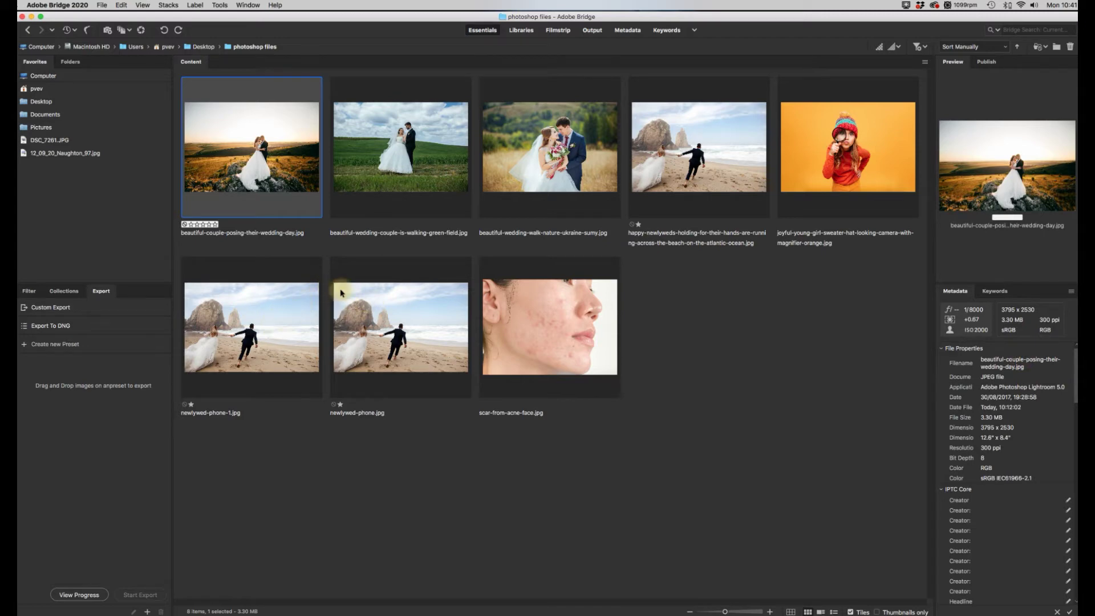
Compare the selected wedding photo's assigned keywords with its metadata, including the IPTC Core description and keyword fields.
{"action": "left_click", "coordinate": [996, 291]}
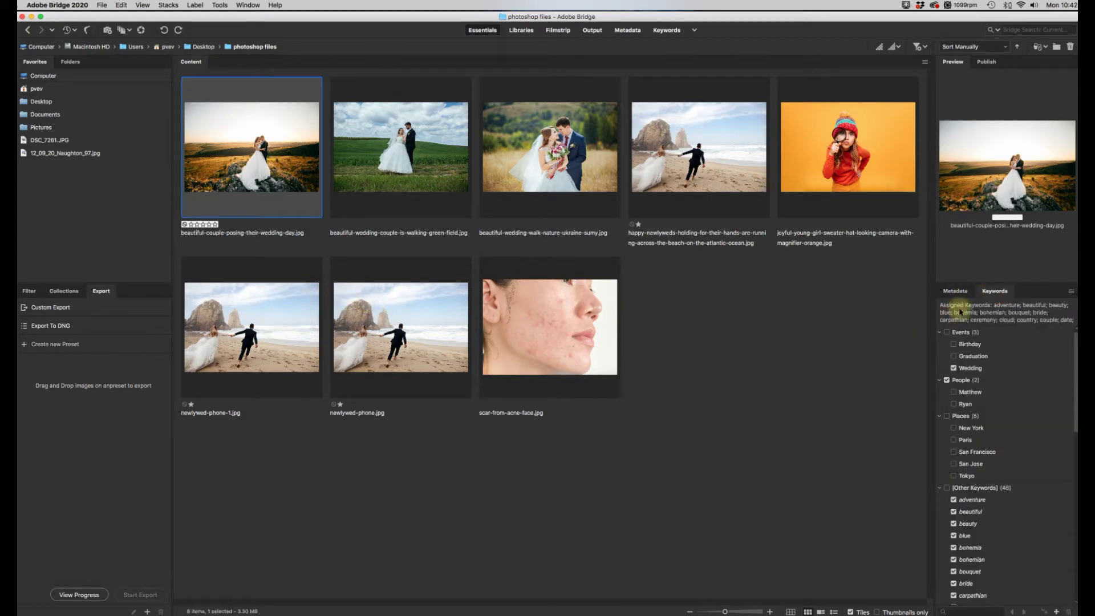
{"action": "left_click", "coordinate": [955, 292]}
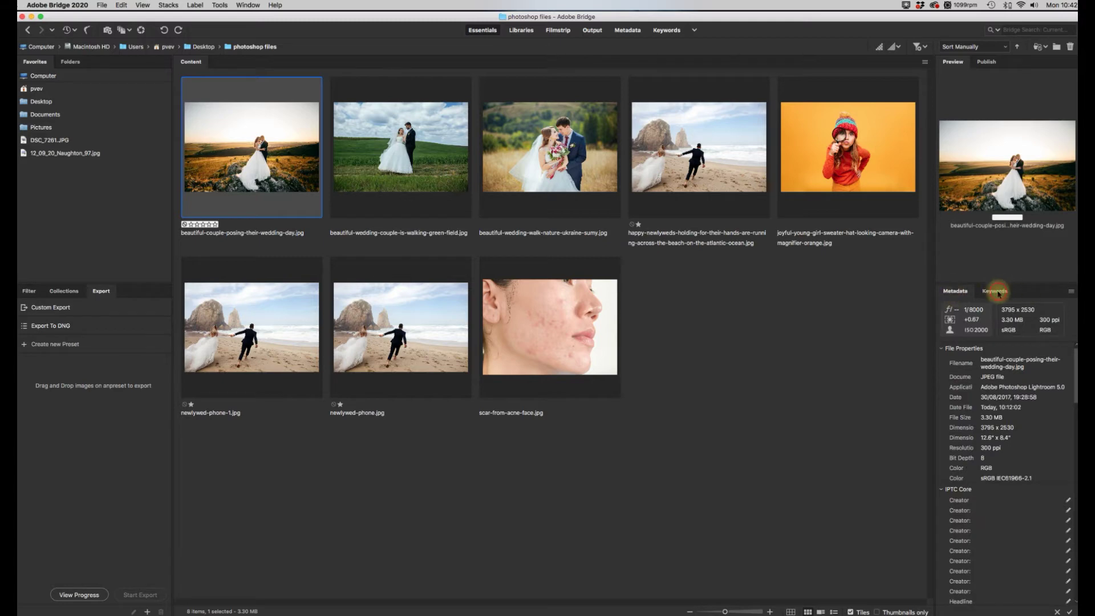
{"action": "left_click", "coordinate": [997, 292]}
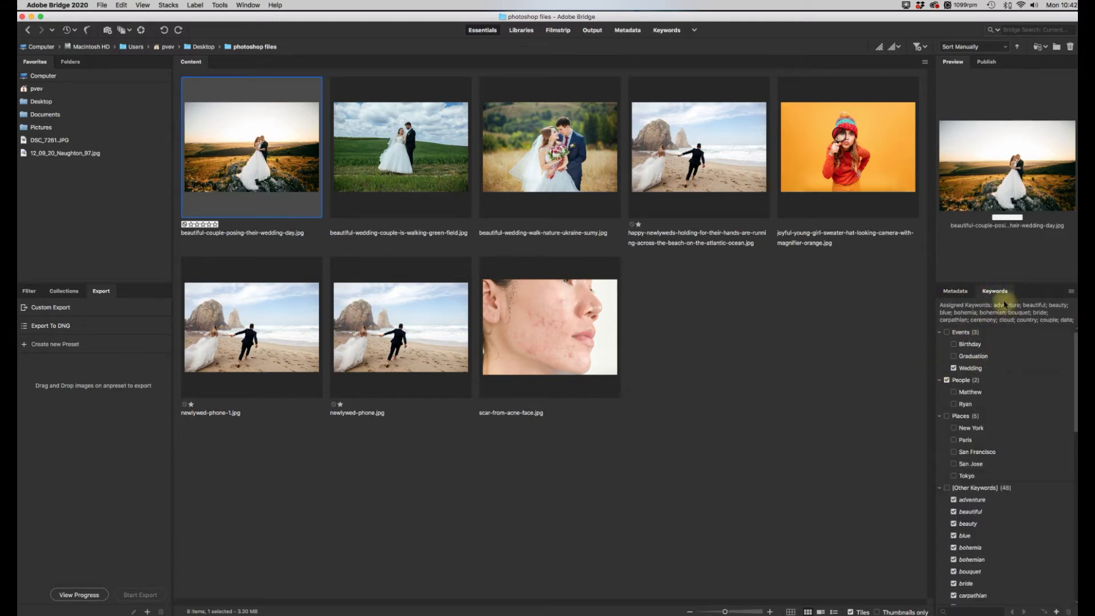
{"action": "left_click", "coordinate": [950, 291]}
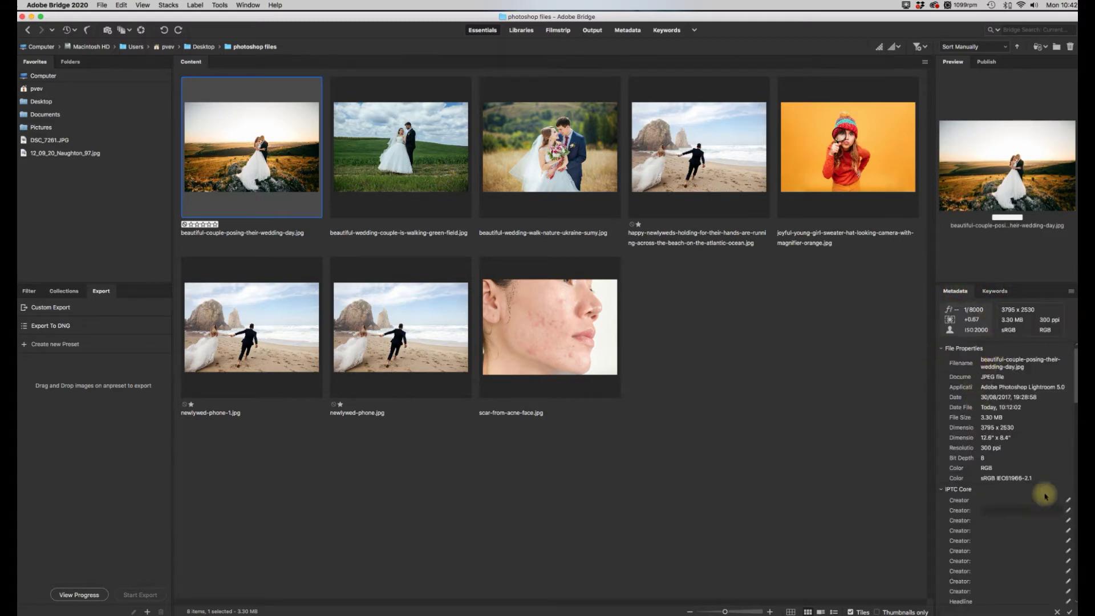
{"action": "scroll", "coordinate": [1067, 400], "scroll_direction": "down", "scroll_amount": 6}
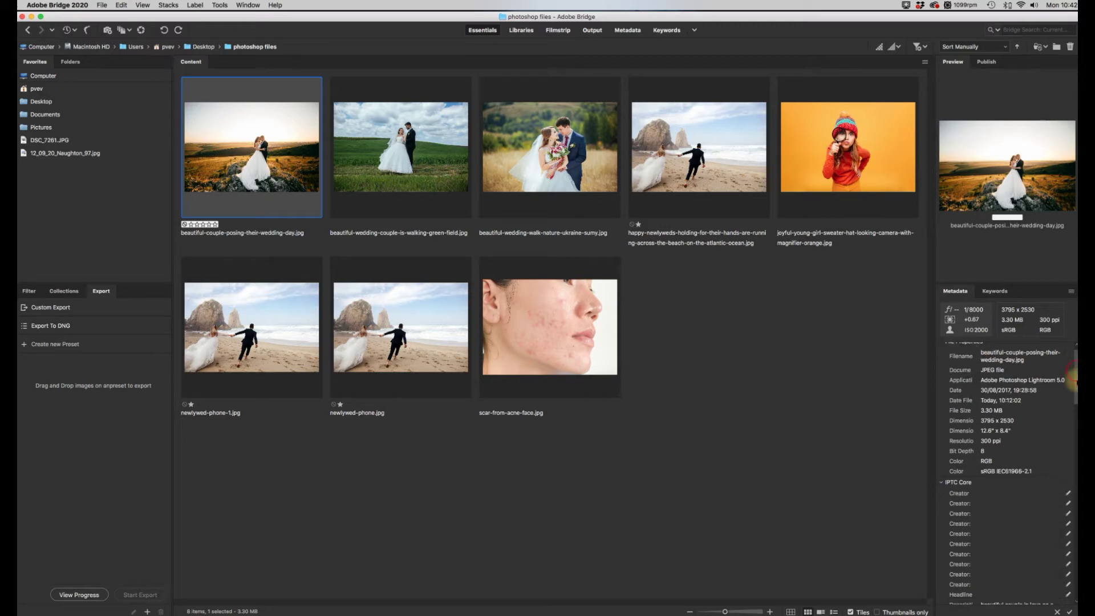
Start a new metadata template based on the selected wedding photo and look through its IPTC Core fields down to Keywords.
{"action": "left_click", "coordinate": [220, 5]}
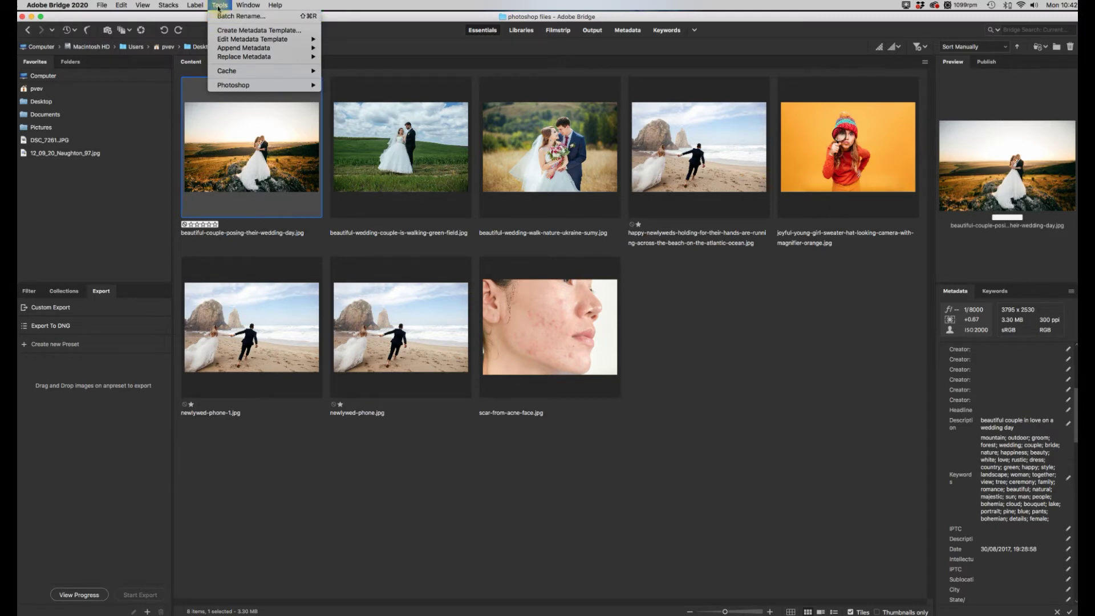
{"action": "left_click", "coordinate": [238, 30]}
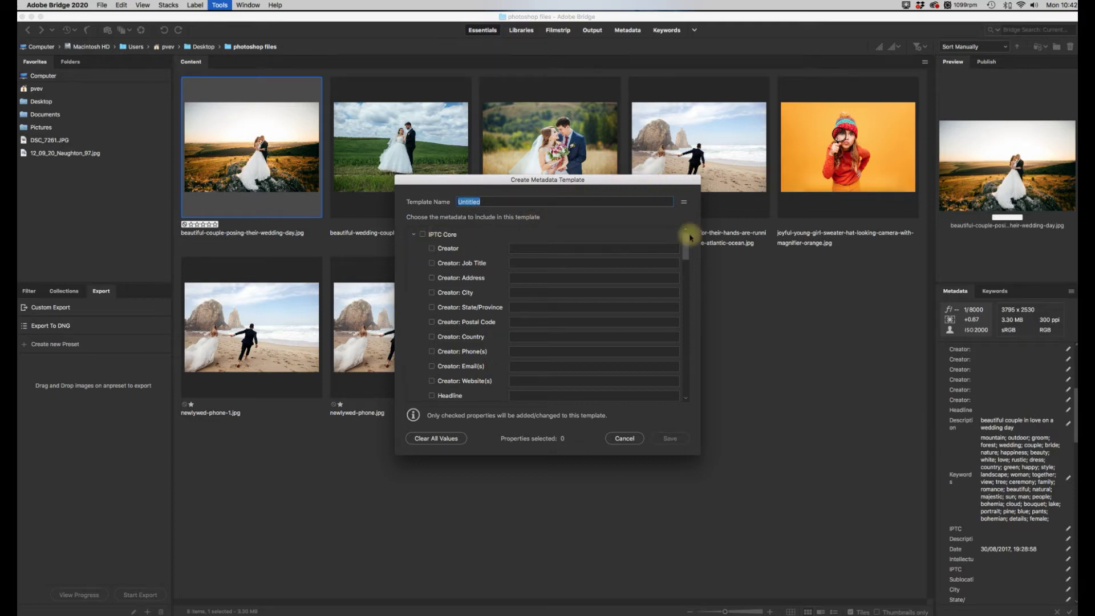
{"action": "scroll", "coordinate": [686, 249], "scroll_direction": "down", "scroll_amount": 2}
{"action": "scroll", "coordinate": [639, 245], "scroll_direction": "up", "scroll_amount": 2}
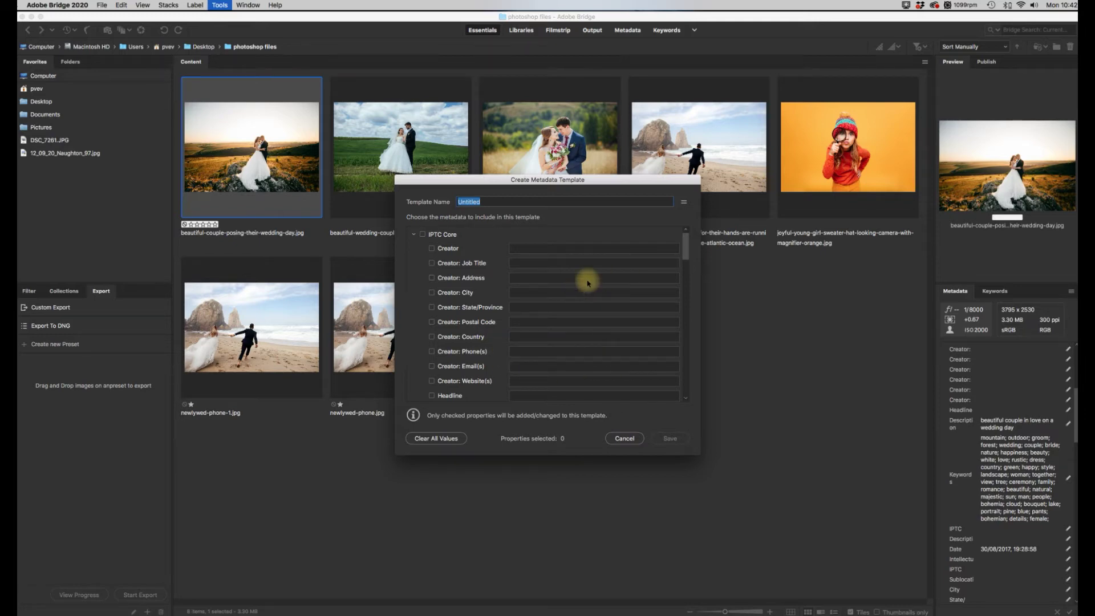
{"action": "left_click_drag", "start_coordinate": [687, 241], "coordinate": [687, 269]}
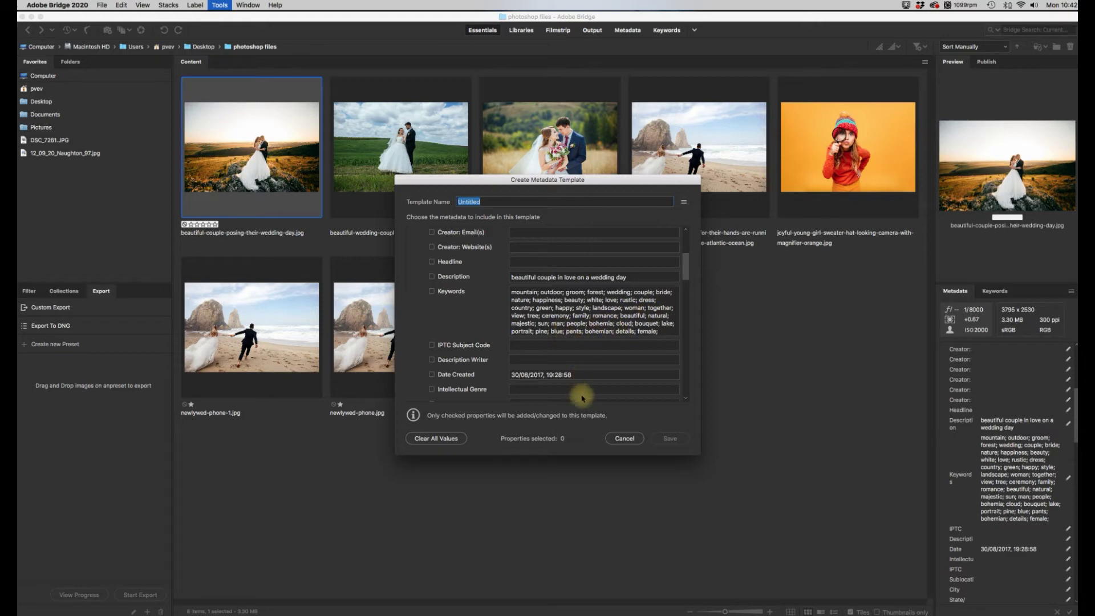
Examine the template's Keywords text and the remaining IPTC Core fields down to Rights Usage Terms.
{"action": "left_click", "coordinate": [640, 308]}
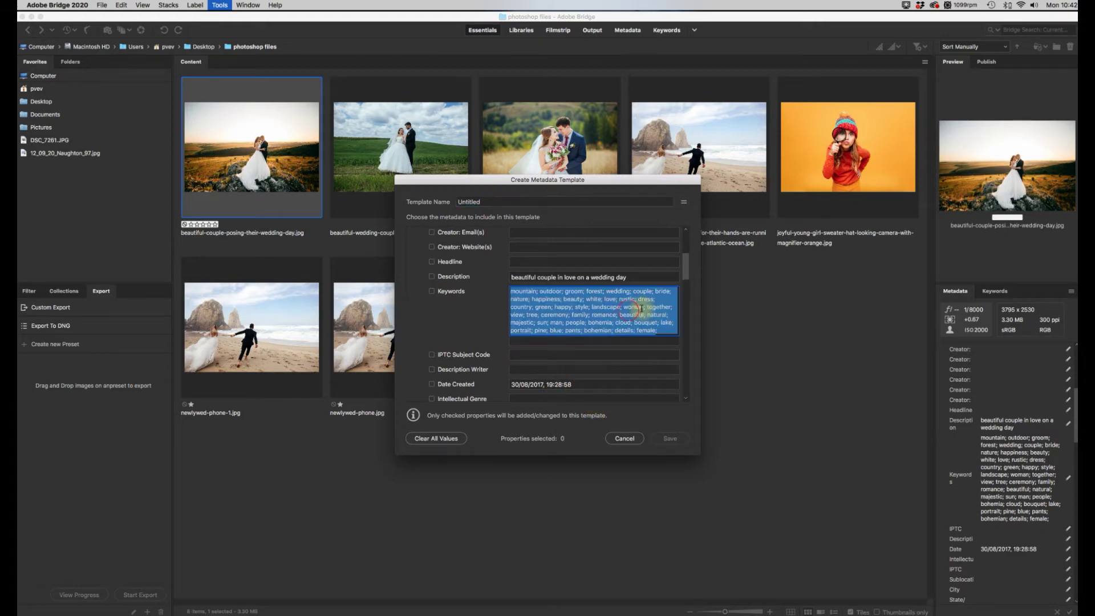
{"action": "left_click", "coordinate": [651, 315]}
{"action": "left_click_drag", "start_coordinate": [666, 329], "coordinate": [618, 315]}
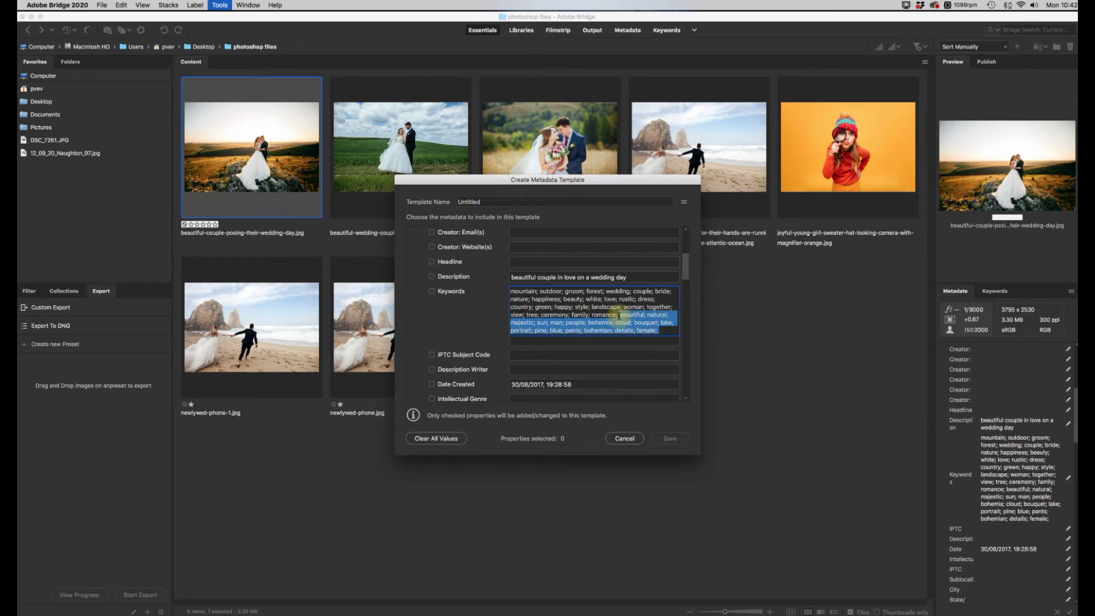
{"action": "left_click", "coordinate": [673, 328]}
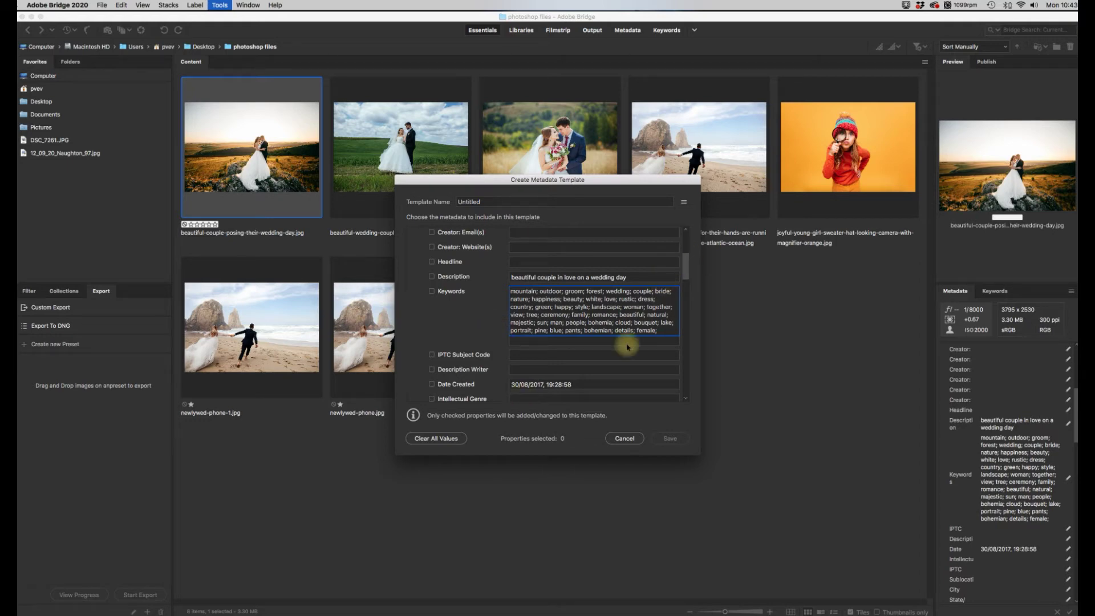
{"action": "scroll", "coordinate": [683, 268], "scroll_direction": "down", "scroll_amount": 3}
{"action": "scroll", "coordinate": [683, 271], "scroll_direction": "up", "scroll_amount": 2}
{"action": "scroll", "coordinate": [683, 273], "scroll_direction": "down", "scroll_amount": 2}
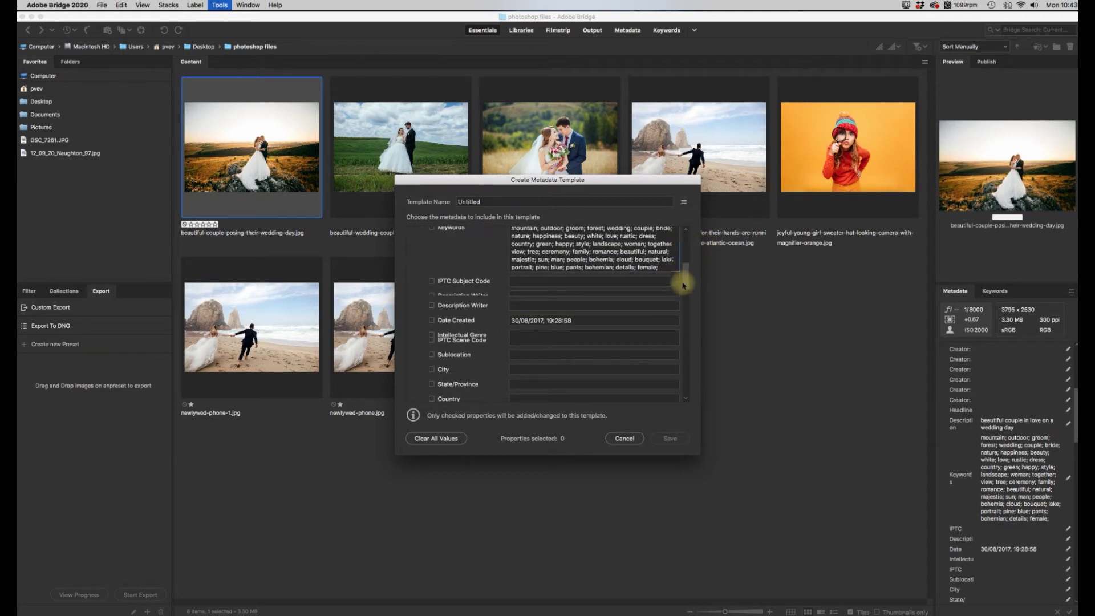
{"action": "scroll", "coordinate": [685, 288], "scroll_direction": "down", "scroll_amount": 1}
{"action": "scroll", "coordinate": [685, 293], "scroll_direction": "down", "scroll_amount": 3}
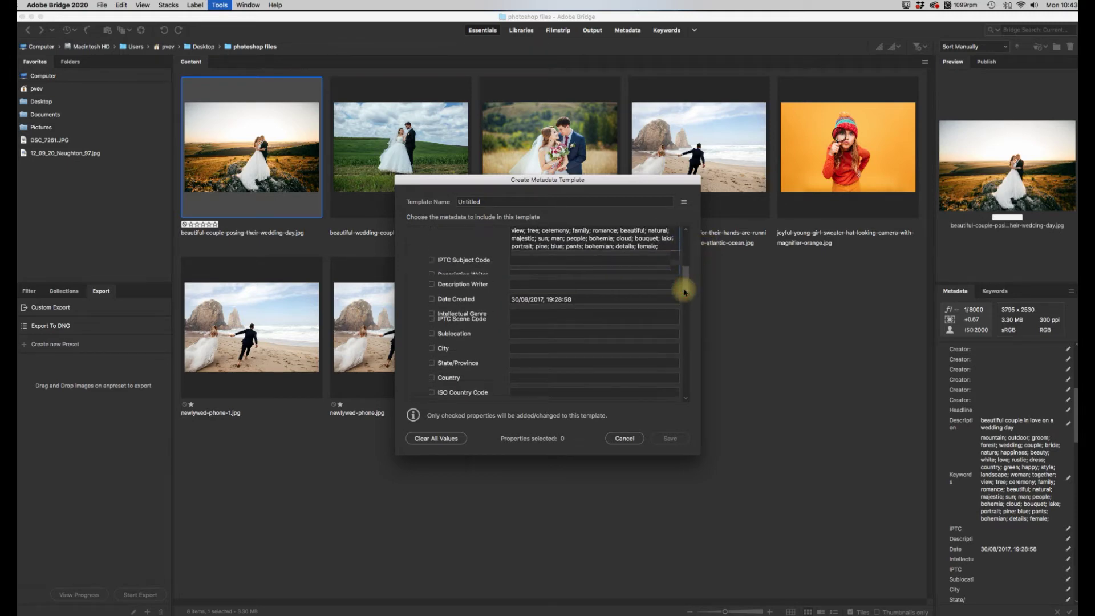
{"action": "scroll", "coordinate": [686, 300], "scroll_direction": "down", "scroll_amount": 3}
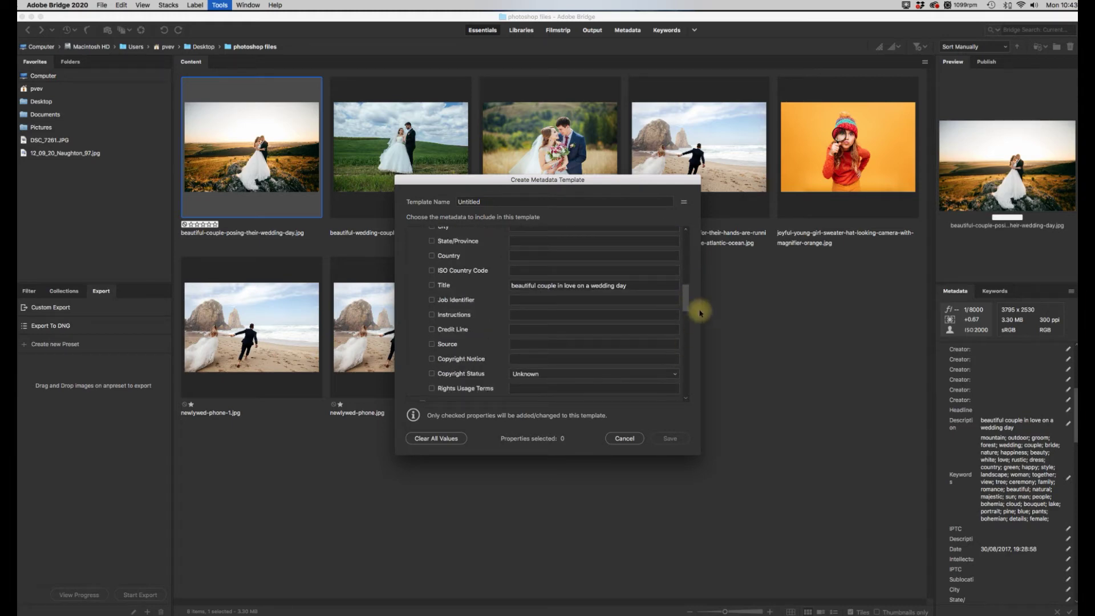
{"action": "scroll", "coordinate": [688, 297], "scroll_direction": "down", "scroll_amount": 2}
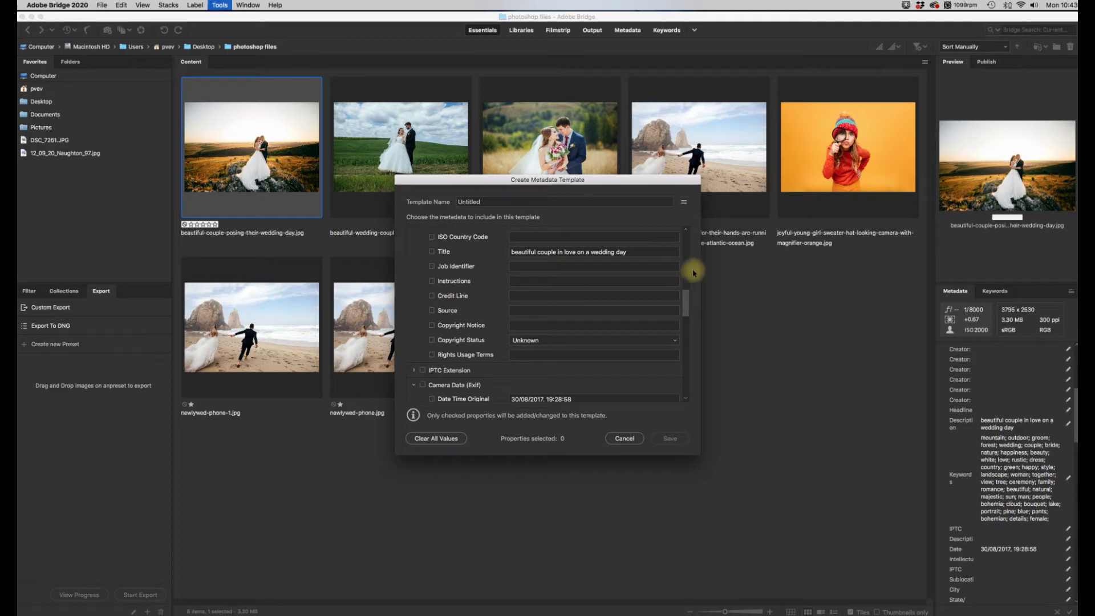
Set the template's Copyright Status to Copyrighted as a trial and close the template without saving it.
{"action": "left_click", "coordinate": [541, 326]}
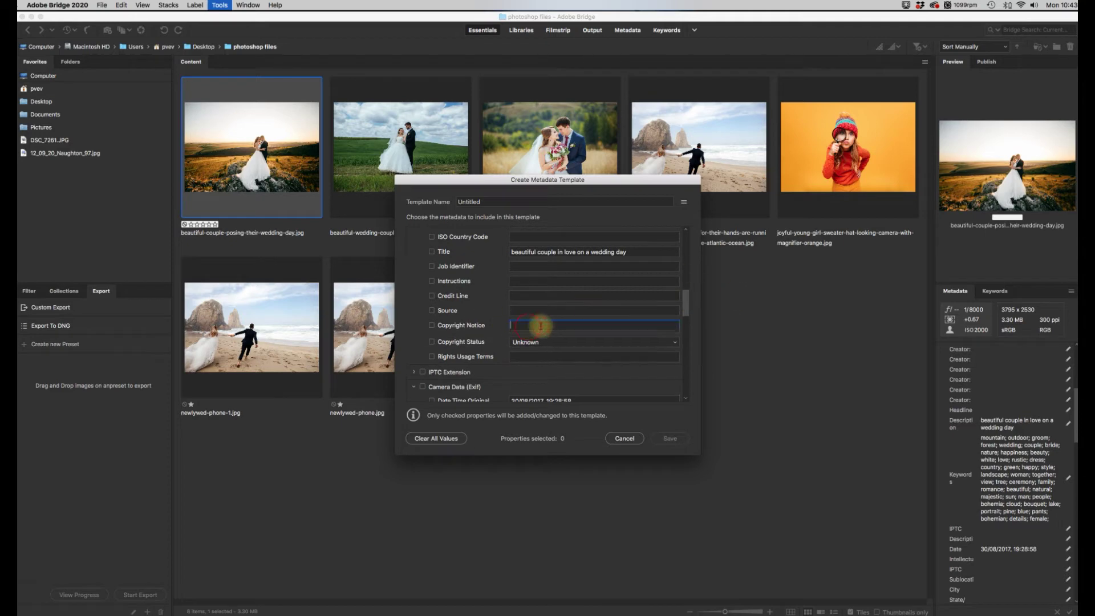
{"action": "left_click", "coordinate": [587, 341]}
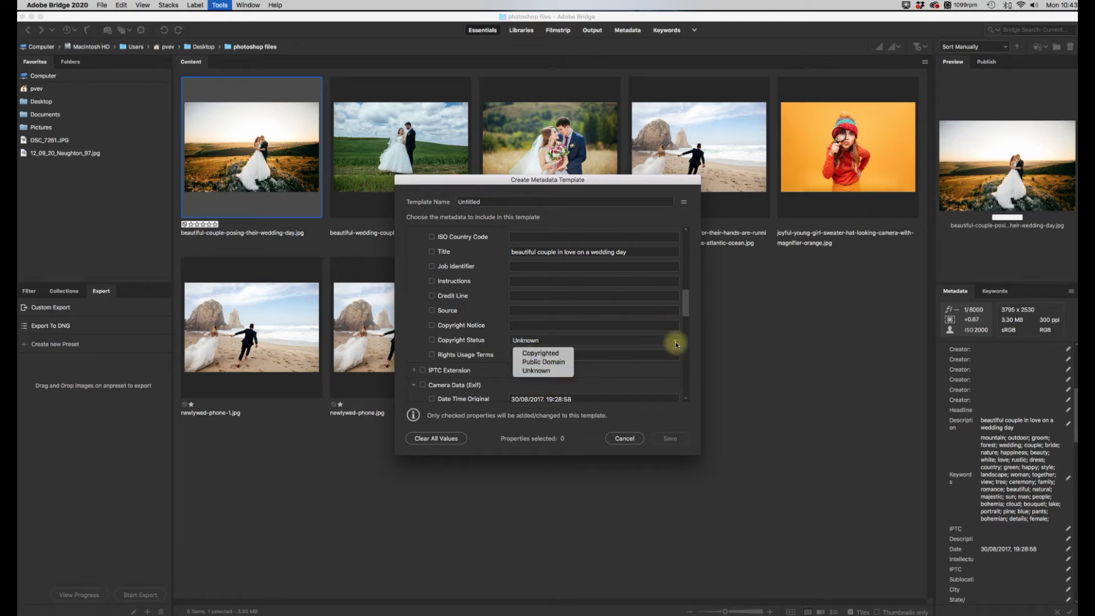
{"action": "left_click", "coordinate": [754, 290]}
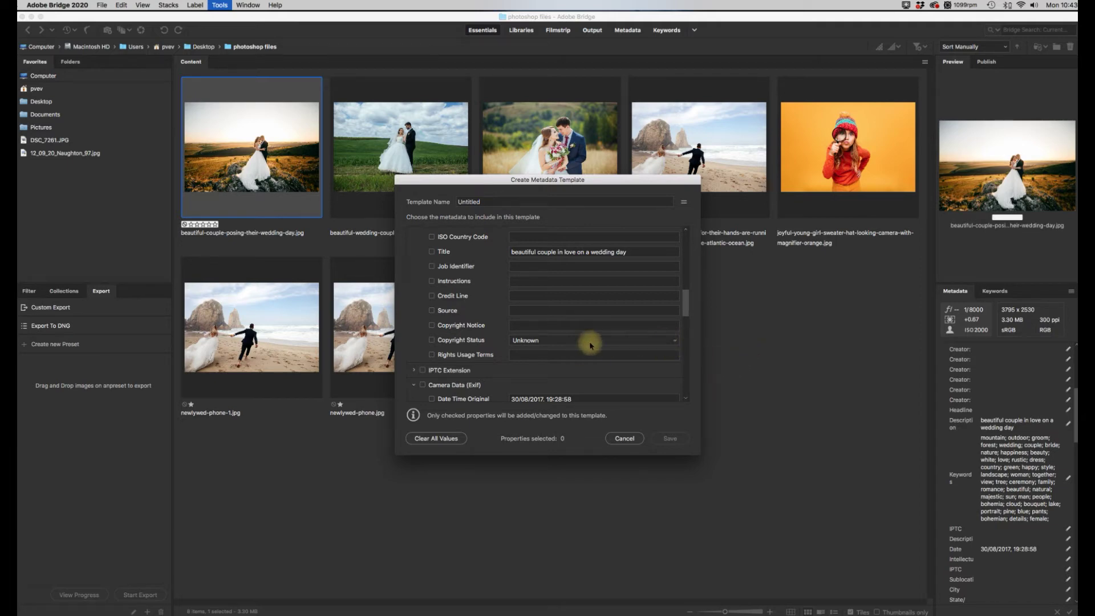
{"action": "left_click", "coordinate": [675, 344]}
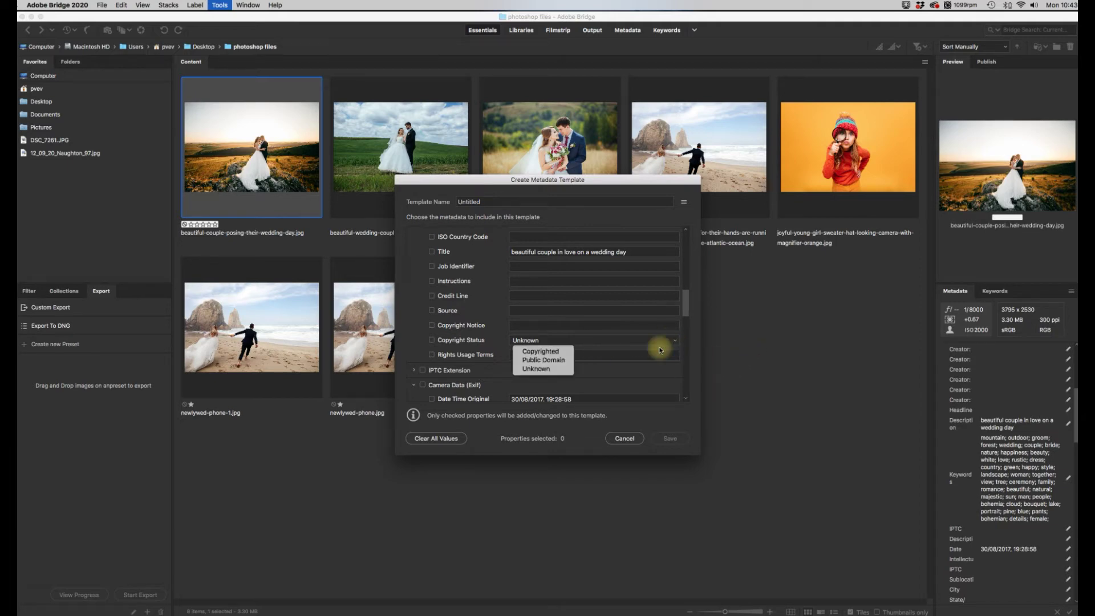
{"action": "left_click", "coordinate": [542, 353]}
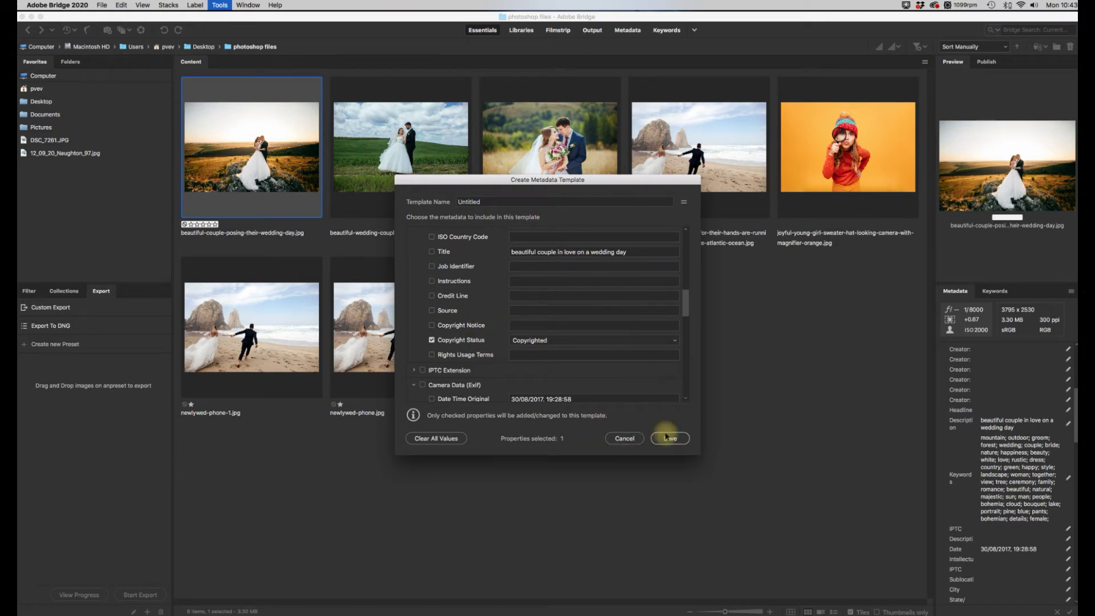
{"action": "left_click", "coordinate": [624, 438]}
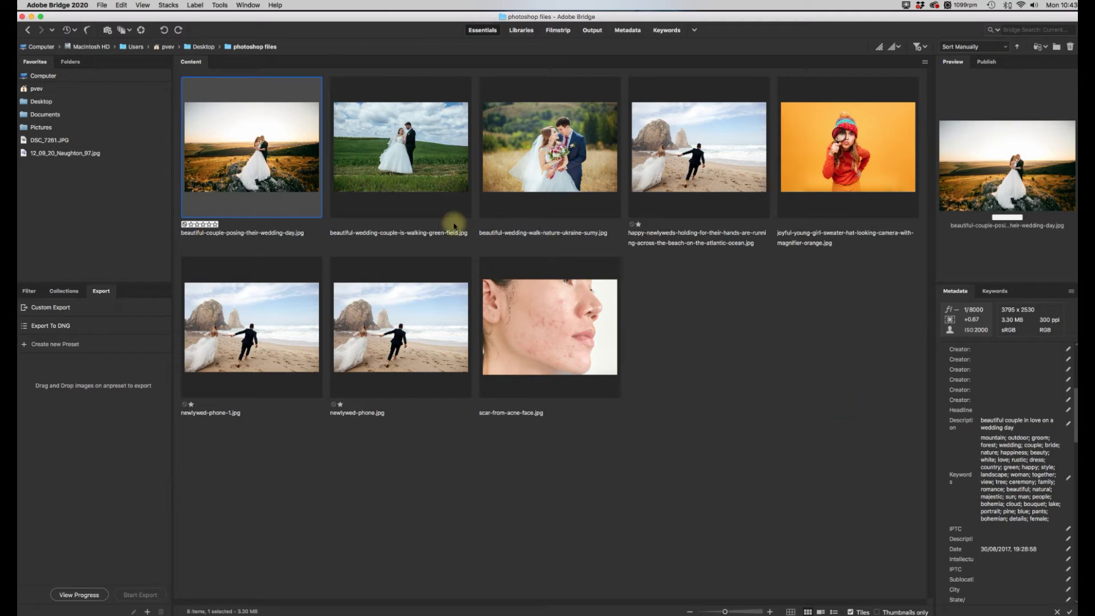
Compare the metadata of the other photos in the first row, finishing on beautiful-wedding-walk-nature-ukraine-sumy.jpg.
{"action": "left_click", "coordinate": [426, 176]}
{"action": "left_click", "coordinate": [580, 151]}
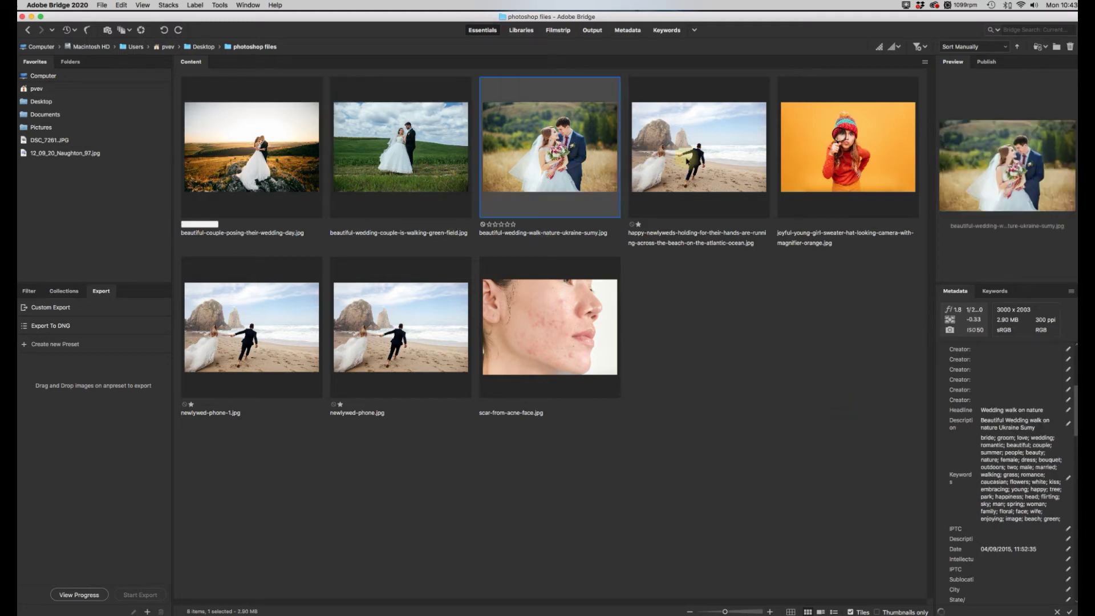
{"action": "left_click", "coordinate": [694, 159]}
{"action": "left_click", "coordinate": [844, 157]}
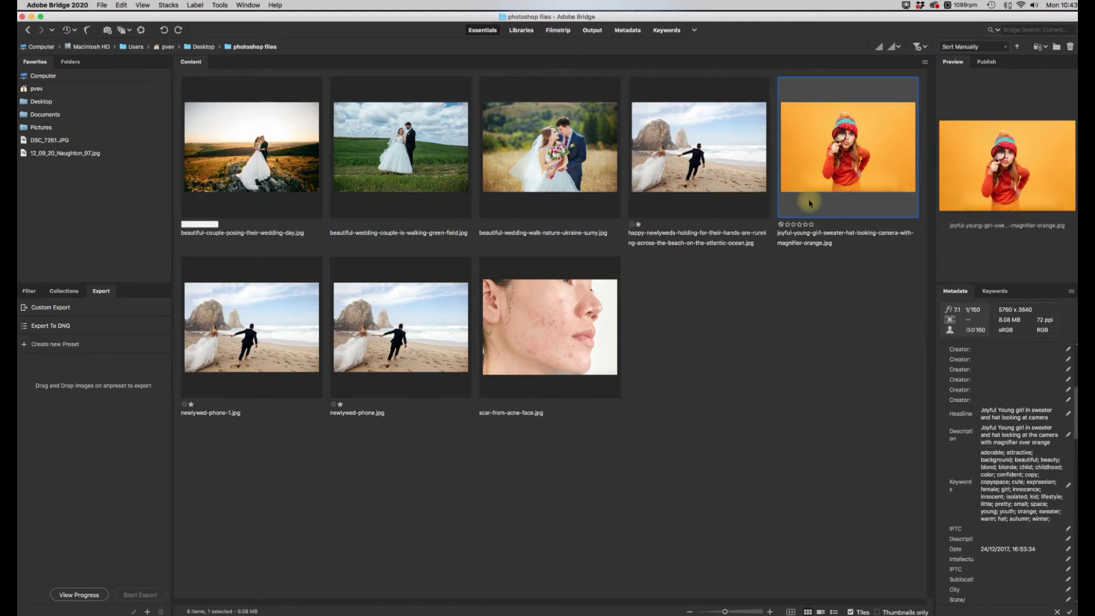
{"action": "left_click", "coordinate": [451, 162]}
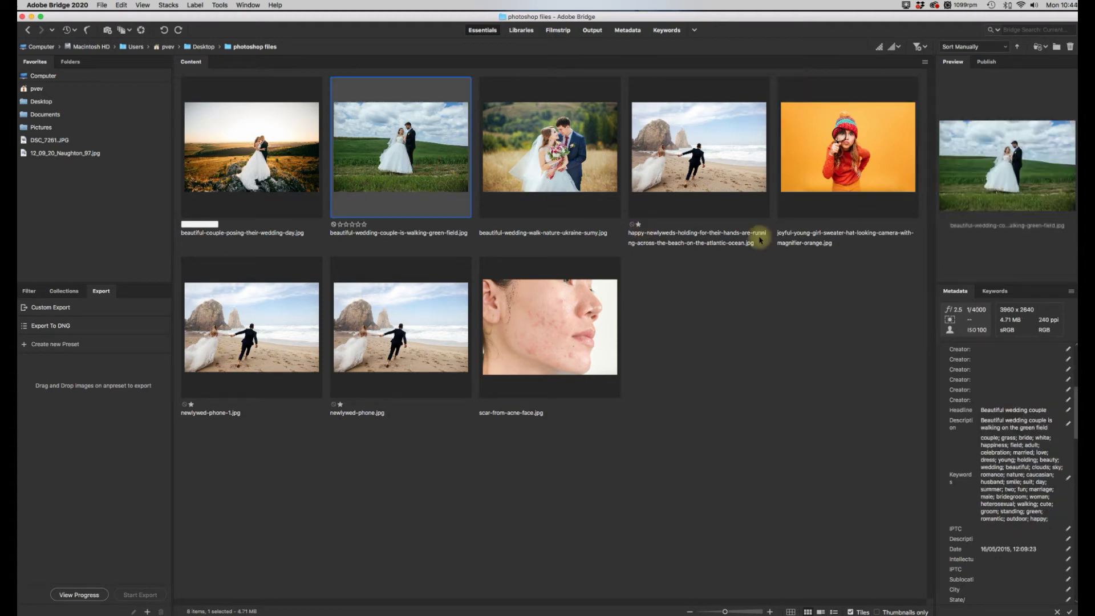
{"action": "left_click", "coordinate": [550, 147]}
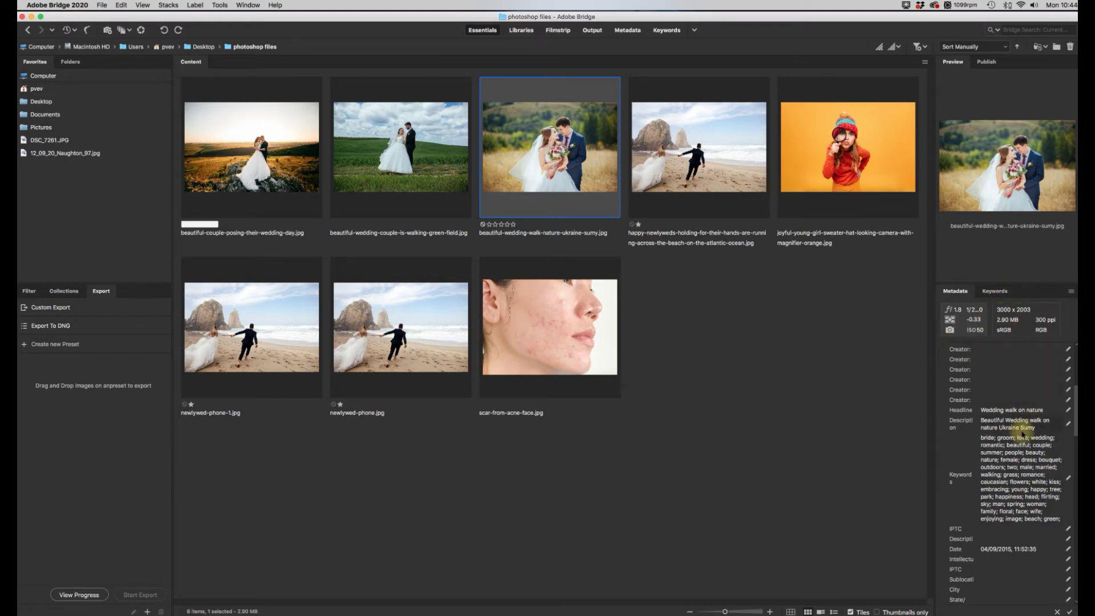
Check the keywords assigned to the selected wedding photo and return to its metadata.
{"action": "left_click", "coordinate": [996, 291]}
{"action": "mouse_move", "coordinate": [1073, 360]}
{"action": "left_mouse_down"}
{"action": "mouse_move", "coordinate": [1068, 566]}
{"action": "mouse_move", "coordinate": [1074, 339]}
{"action": "left_mouse_up"}
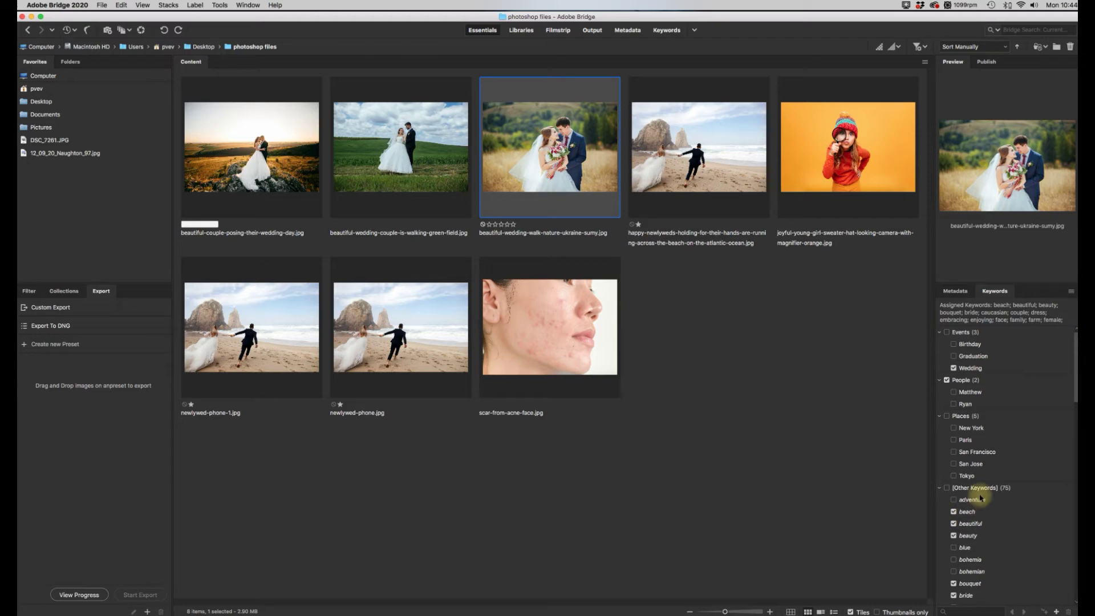
{"action": "left_click", "coordinate": [962, 290]}
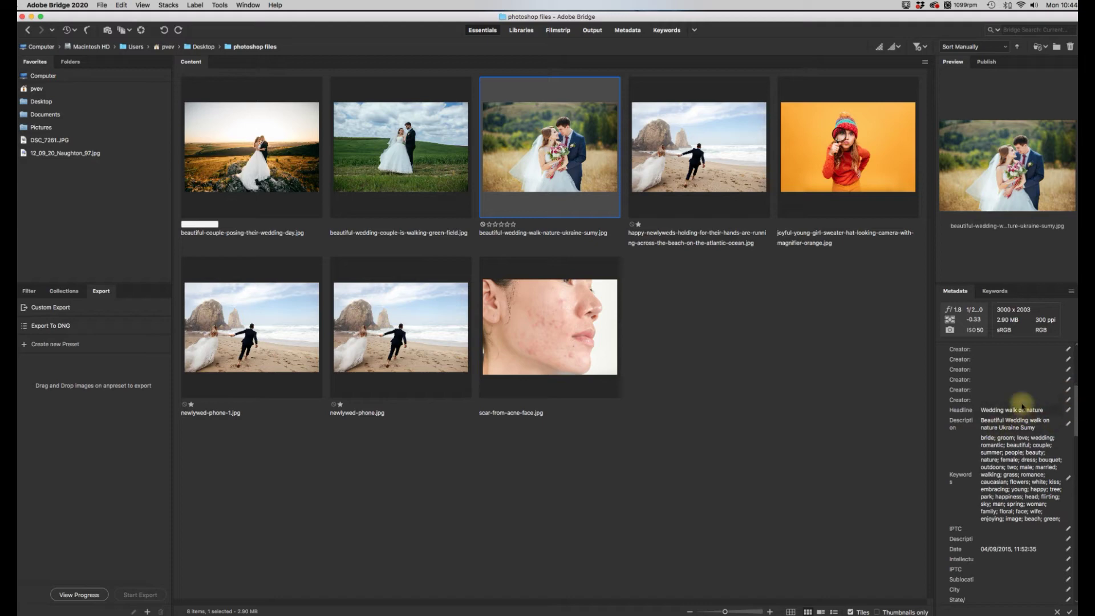
Open the photo's Headline for editing, leave it, and look through the IPTC Core fields and copyright status options.
{"action": "left_click", "coordinate": [1068, 410]}
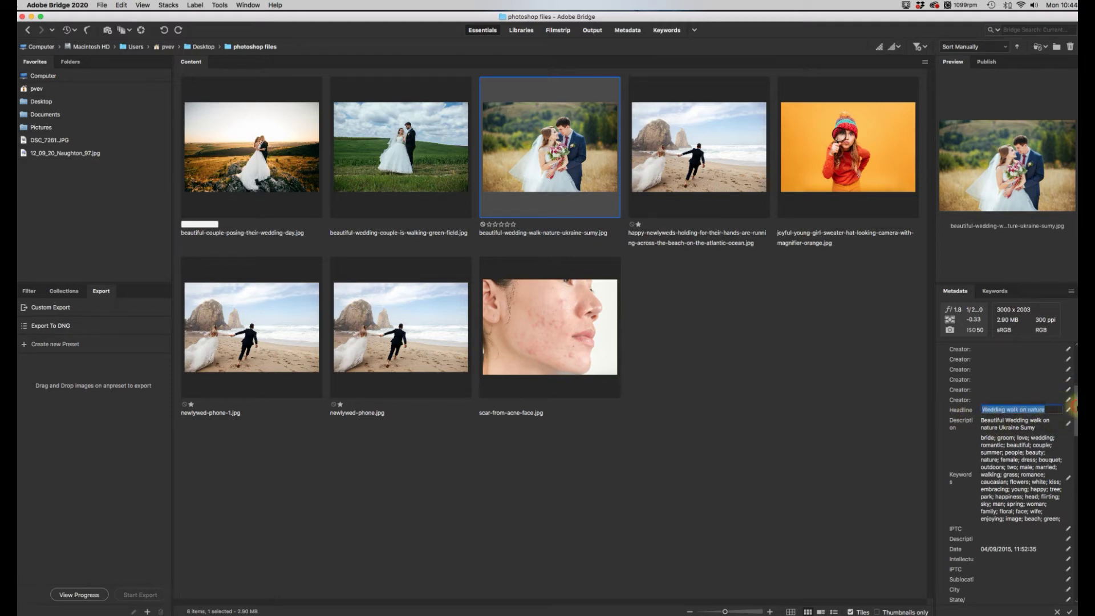
{"action": "scroll", "coordinate": [1072, 406], "scroll_direction": "down", "scroll_amount": 2}
{"action": "left_click", "coordinate": [1034, 398]}
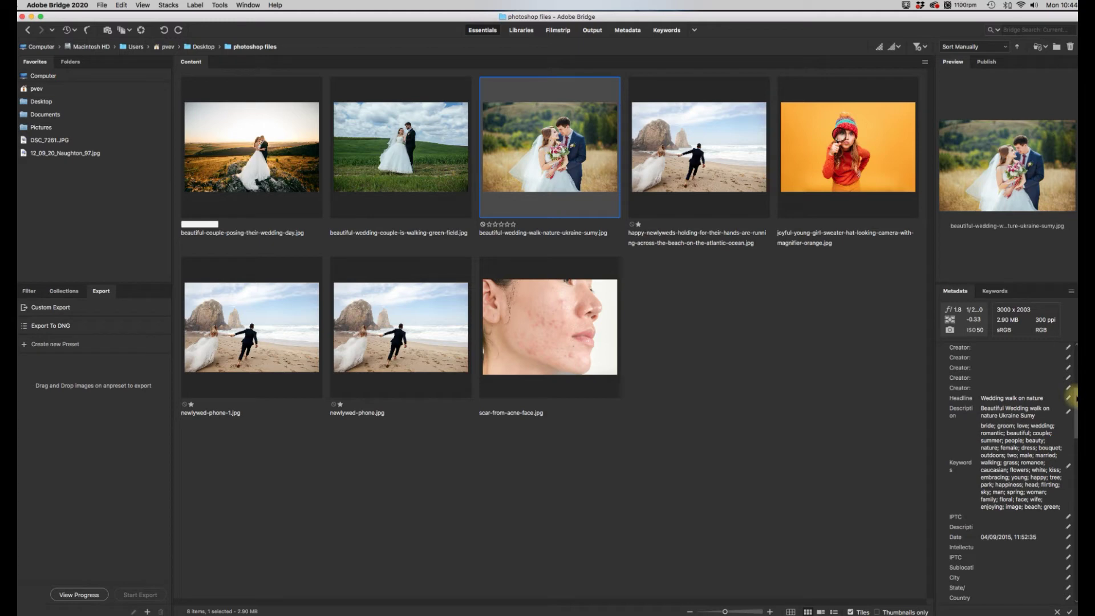
{"action": "scroll", "coordinate": [1076, 402], "scroll_direction": "down", "scroll_amount": 3}
{"action": "scroll", "coordinate": [1076, 406], "scroll_direction": "up", "scroll_amount": 1}
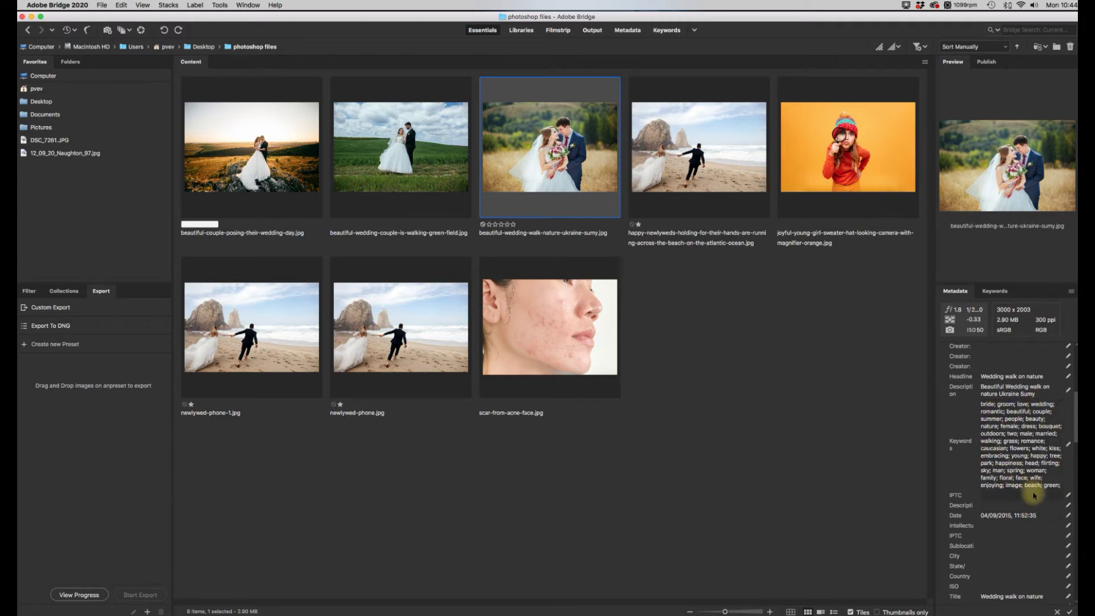
{"action": "left_click_drag", "start_coordinate": [1076, 428], "coordinate": [1076, 474]}
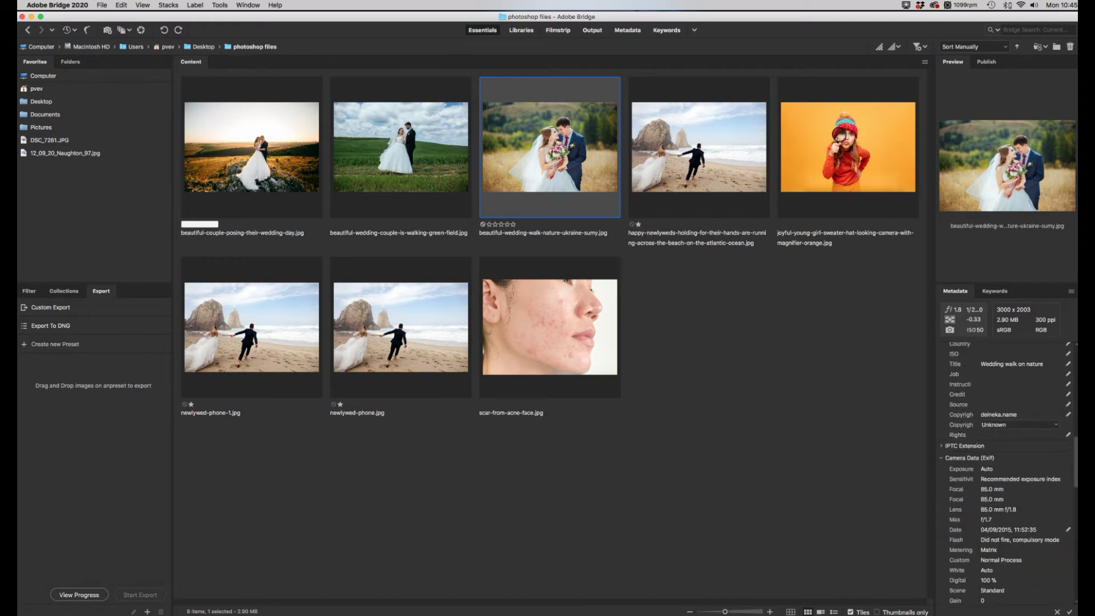
{"action": "left_click", "coordinate": [1052, 425]}
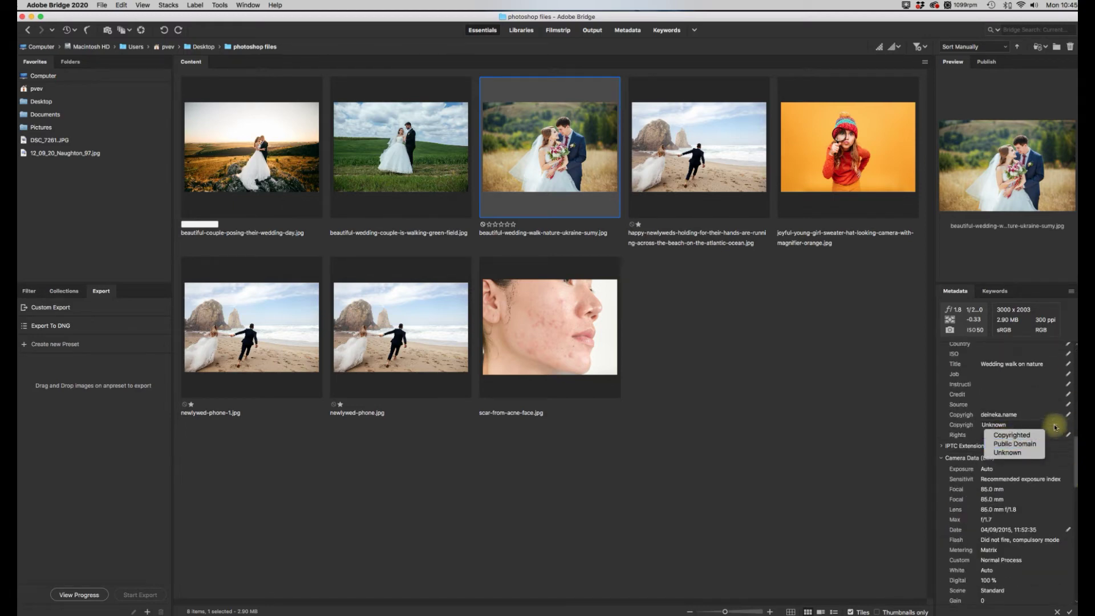
{"action": "left_click", "coordinate": [1074, 426]}
Review the photo's Camera Data (Exif) and GPS metadata, including the lens, camera make and model.
{"action": "left_click_drag", "start_coordinate": [1074, 456], "coordinate": [1075, 488]}
{"action": "scroll", "coordinate": [1075, 485], "scroll_direction": "down", "scroll_amount": 5}
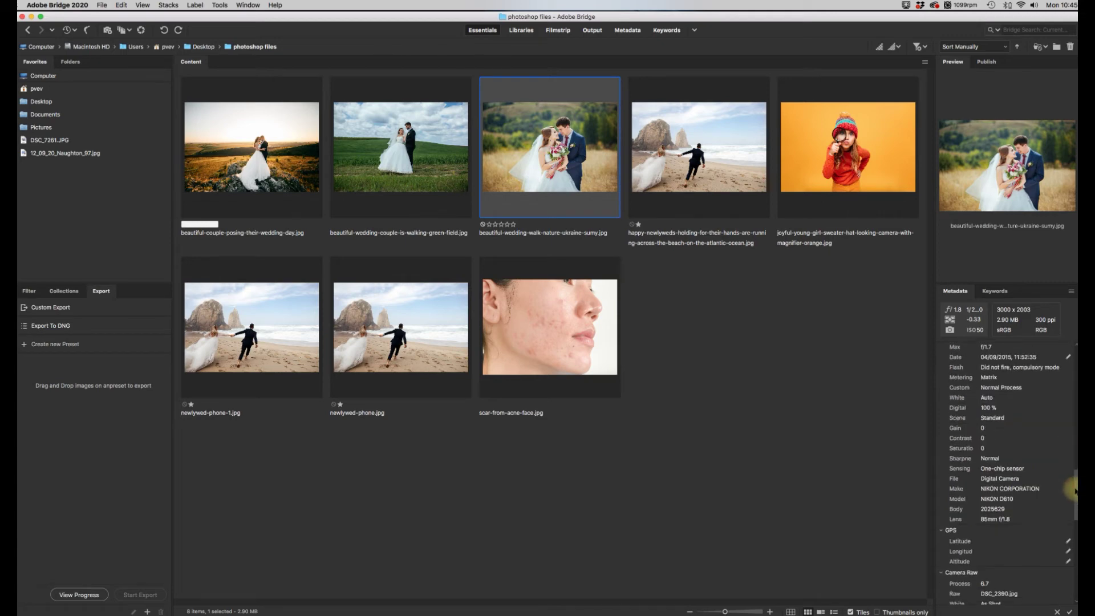
{"action": "scroll", "coordinate": [1075, 478], "scroll_direction": "down", "scroll_amount": 1}
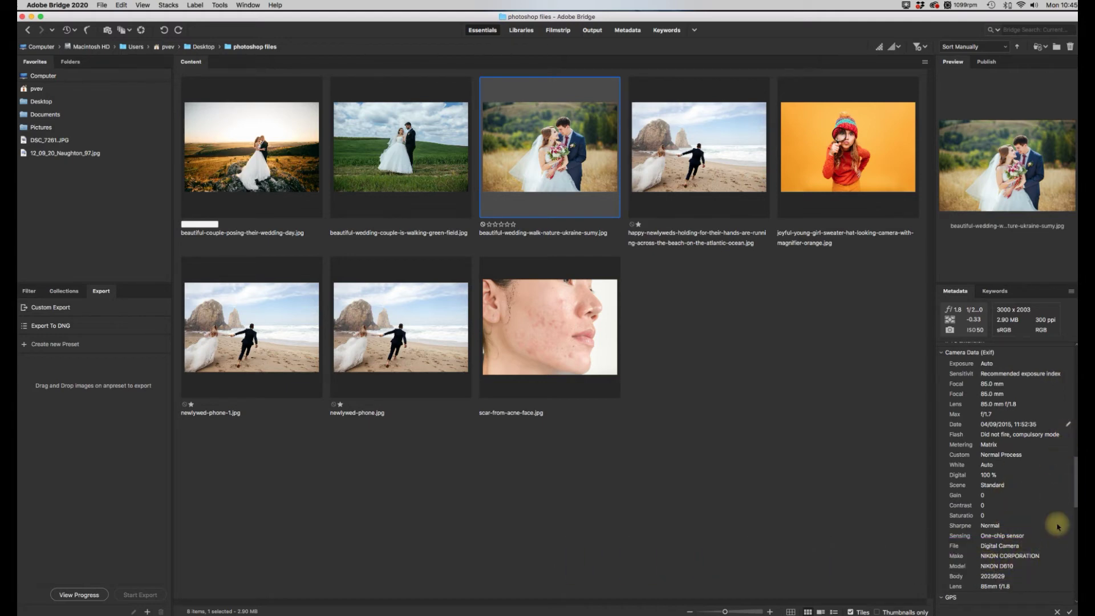
{"action": "scroll", "coordinate": [1074, 453], "scroll_direction": "up", "scroll_amount": 3}
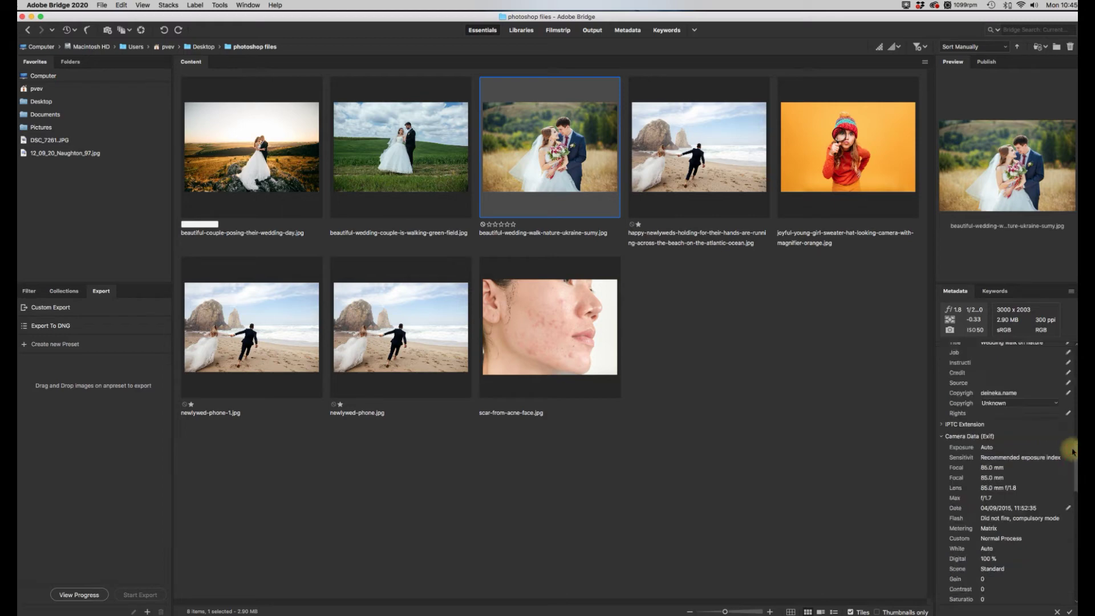
{"action": "left_click_drag", "start_coordinate": [1072, 452], "coordinate": [1066, 481]}
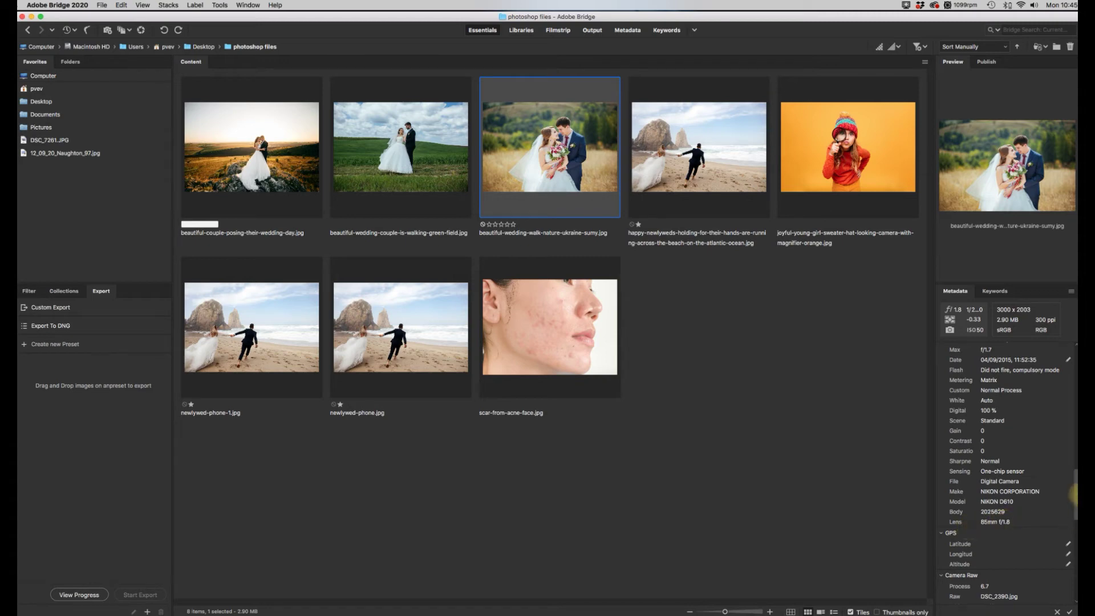
Go back through the copyright and keyword fields and inspect the document type in the photo's File Properties.
{"action": "left_click_drag", "start_coordinate": [1075, 496], "coordinate": [1069, 433]}
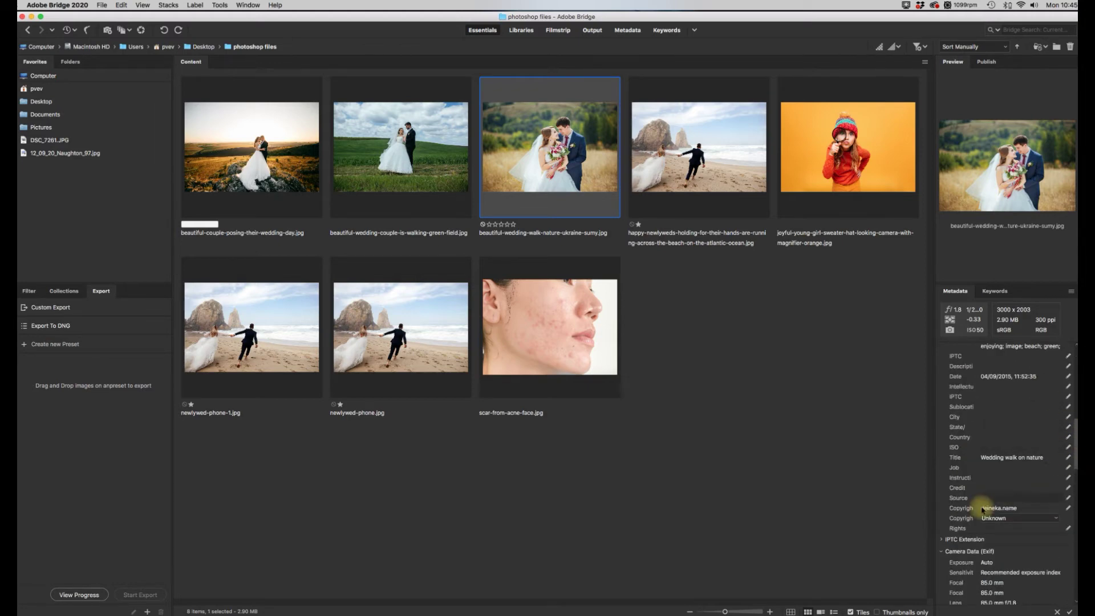
{"action": "left_click_drag", "start_coordinate": [1076, 428], "coordinate": [1074, 403]}
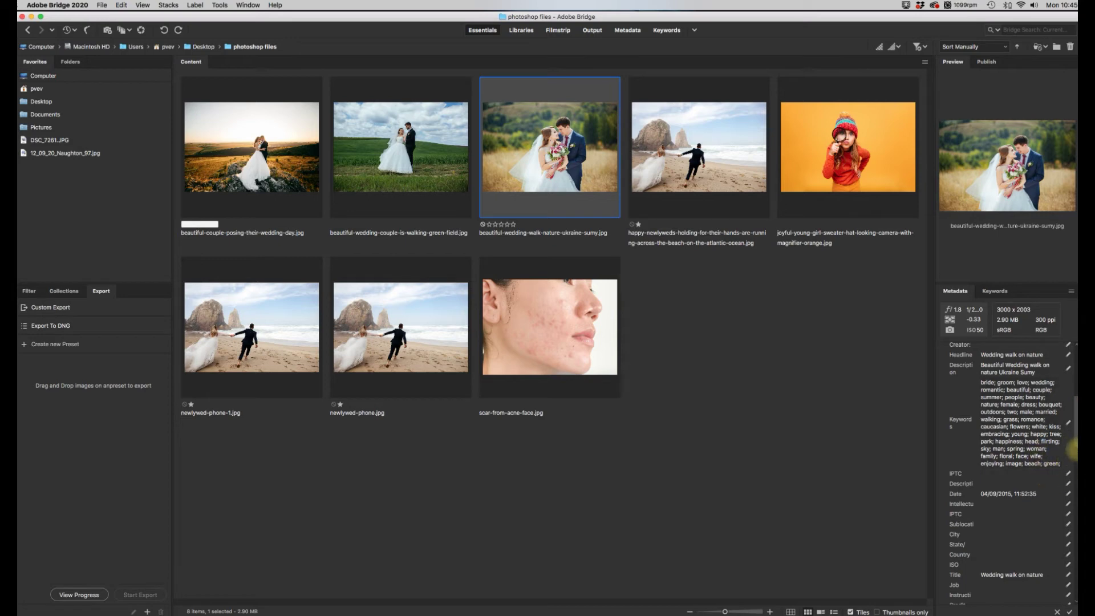
{"action": "left_click_drag", "start_coordinate": [1076, 435], "coordinate": [1067, 382]}
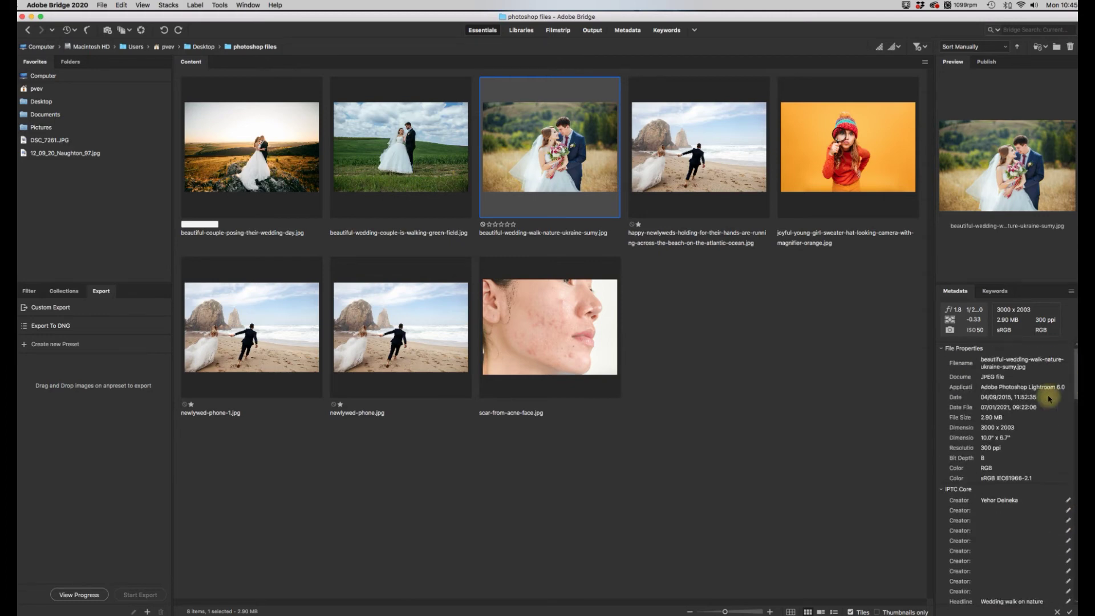
{"action": "left_click", "coordinate": [1067, 377]}
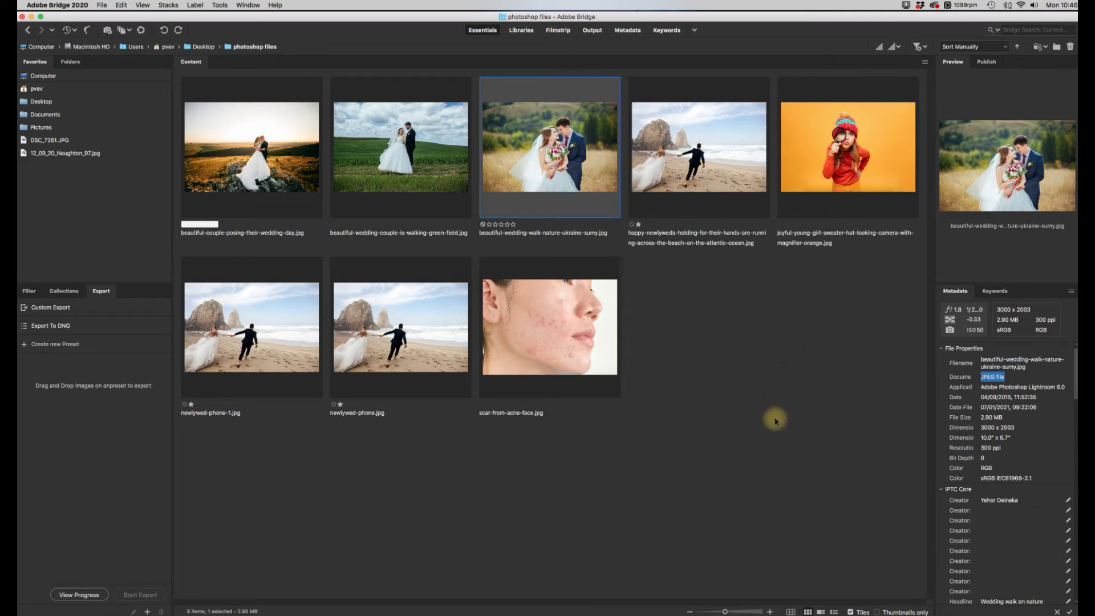
View the Libraries and Filmstrip workspaces and switch to the Output workspace.
{"action": "left_click", "coordinate": [521, 30]}
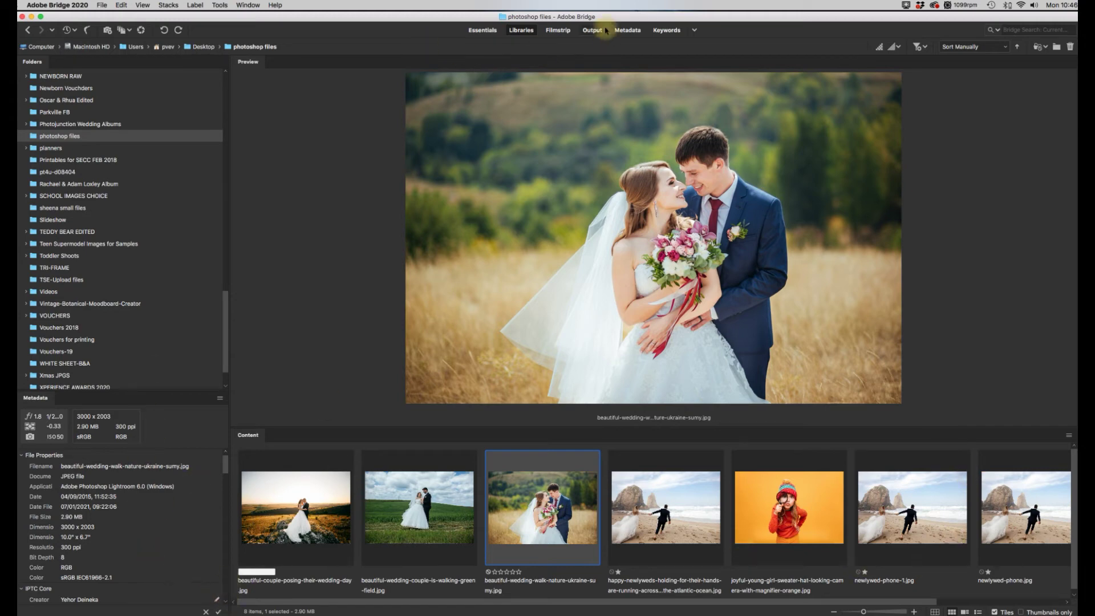
{"action": "left_click", "coordinate": [558, 31]}
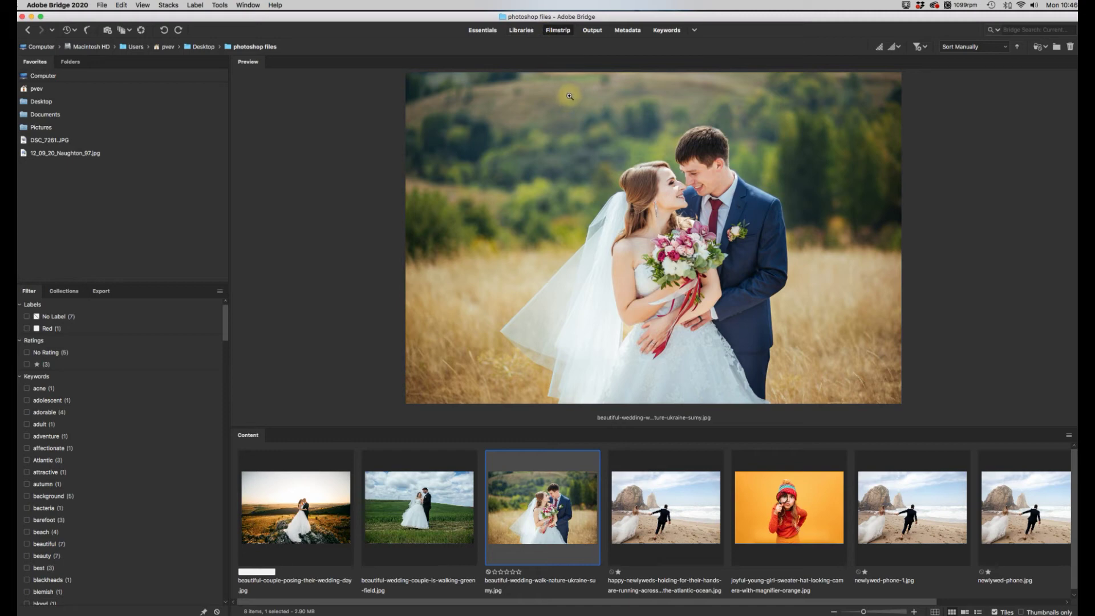
{"action": "left_click", "coordinate": [592, 30]}
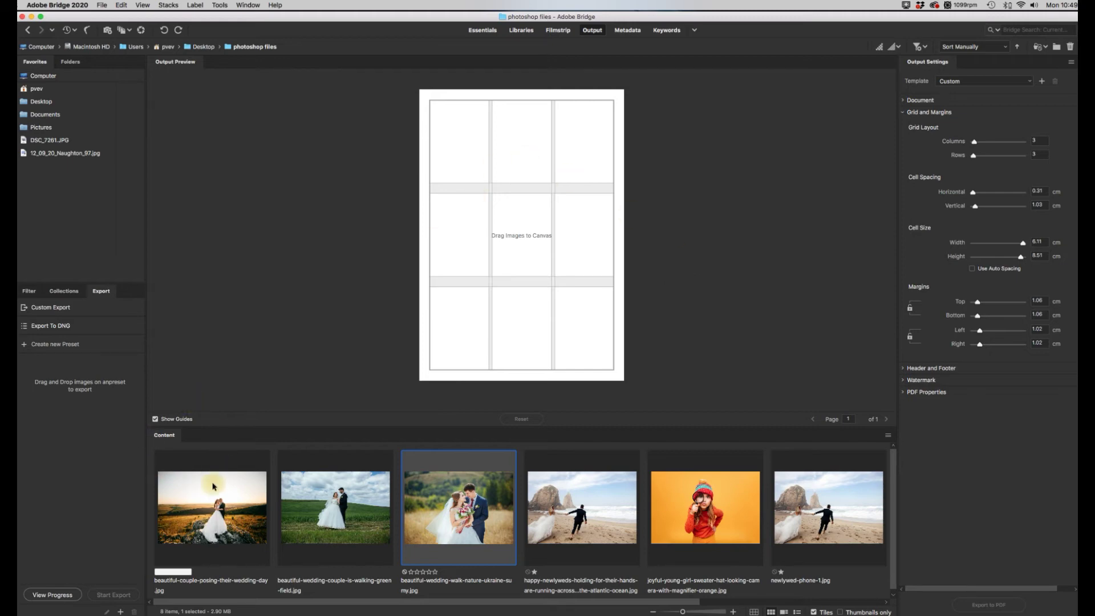
Place six photos on the output canvas, filling the first two rows of the 3 by 3 grid.
{"action": "left_click_drag", "start_coordinate": [213, 508], "coordinate": [456, 151]}
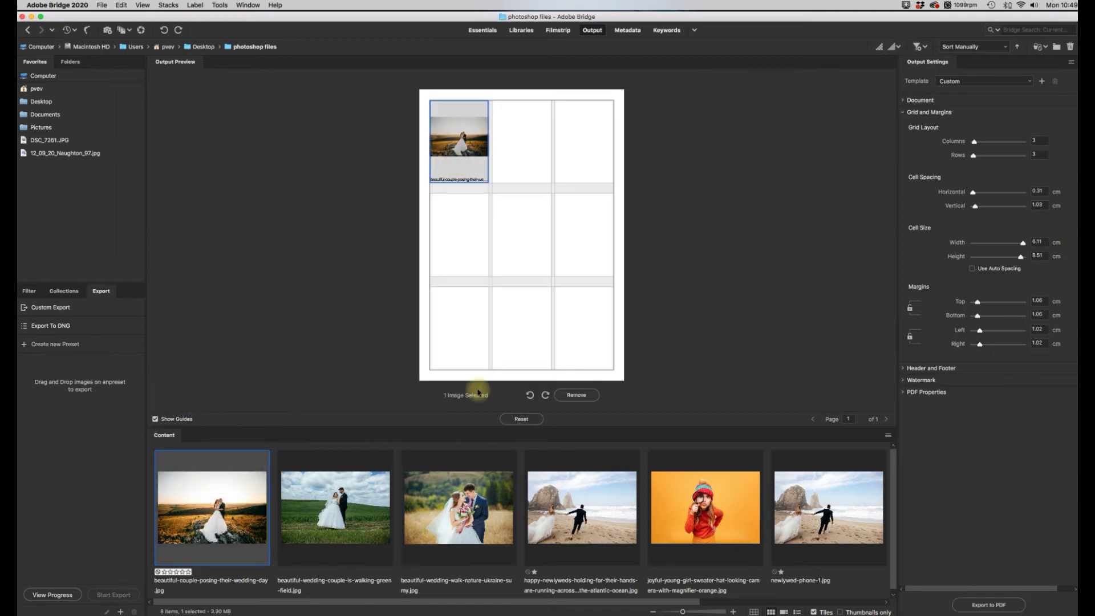
{"action": "left_click_drag", "start_coordinate": [355, 481], "coordinate": [522, 150]}
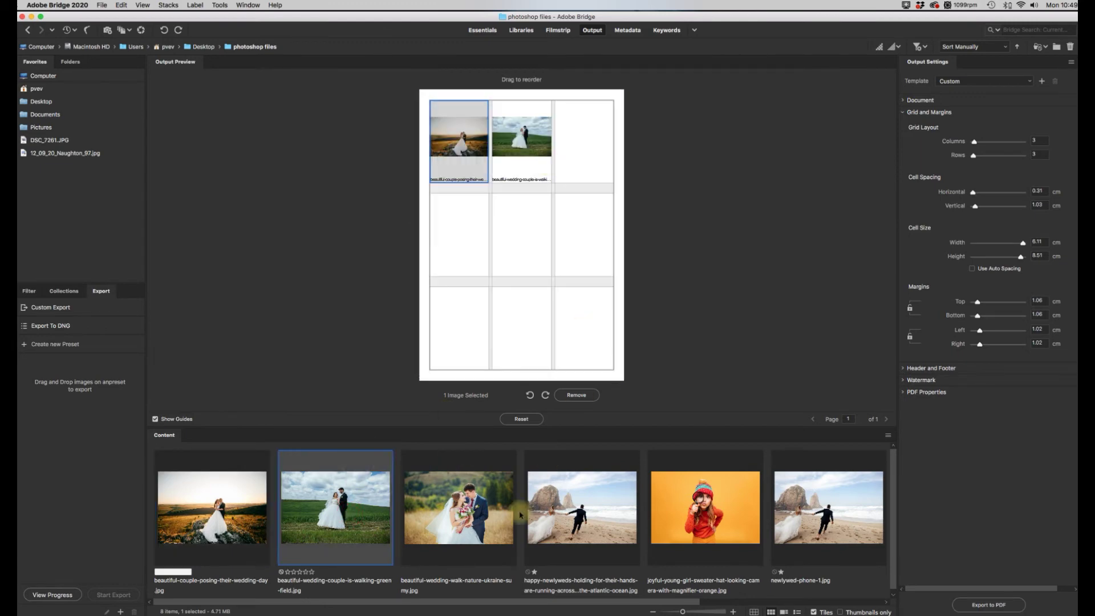
{"action": "left_click_drag", "start_coordinate": [582, 508], "coordinate": [583, 149]}
{"action": "left_click_drag", "start_coordinate": [468, 512], "coordinate": [452, 251]}
{"action": "left_click_drag", "start_coordinate": [588, 508], "coordinate": [537, 228]}
{"action": "left_click_drag", "start_coordinate": [707, 502], "coordinate": [593, 236]}
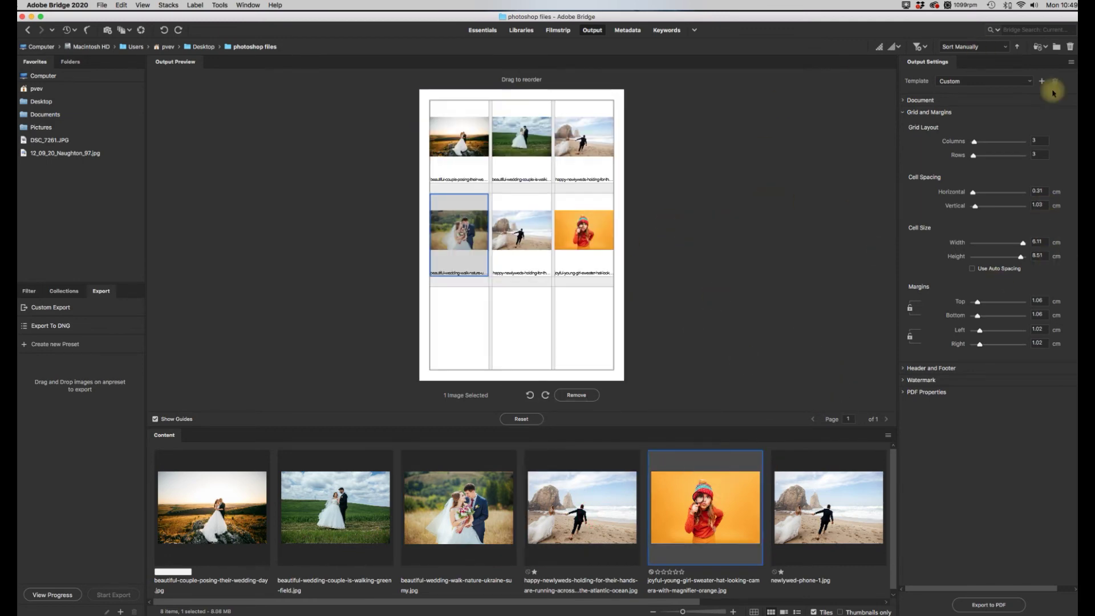
Expand the Document output settings and set the page size to Letter.
{"action": "left_click", "coordinate": [902, 101]}
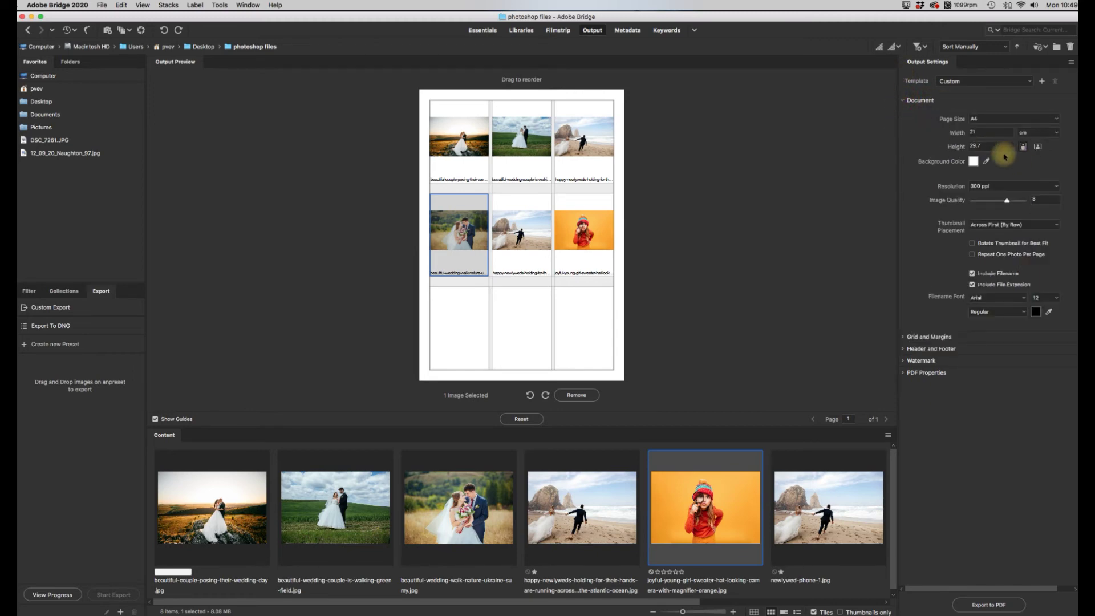
{"action": "left_click", "coordinate": [1052, 118]}
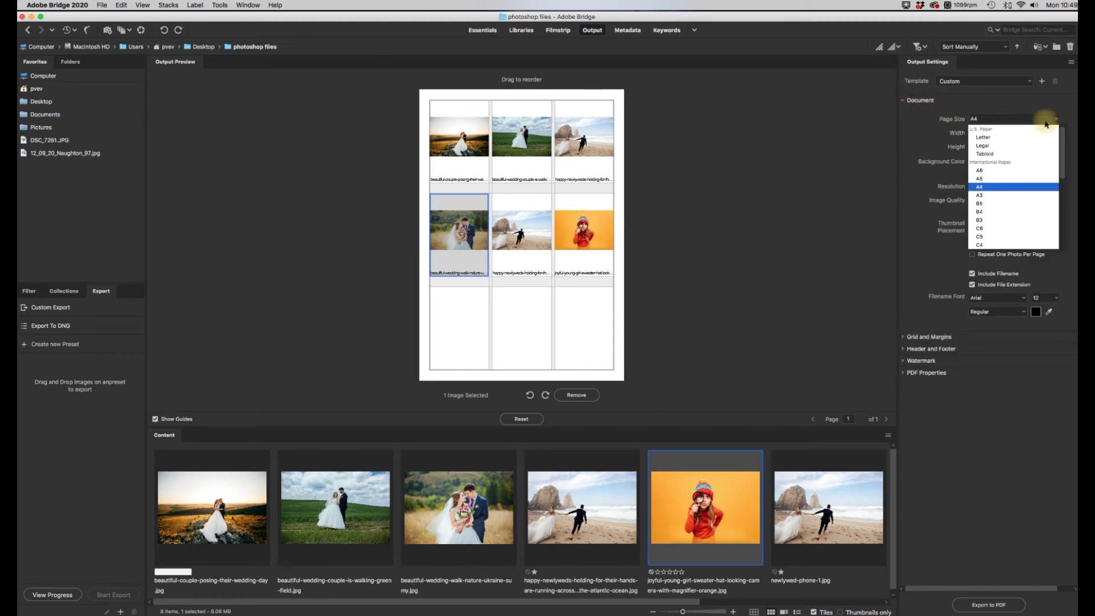
{"action": "left_click", "coordinate": [1044, 119]}
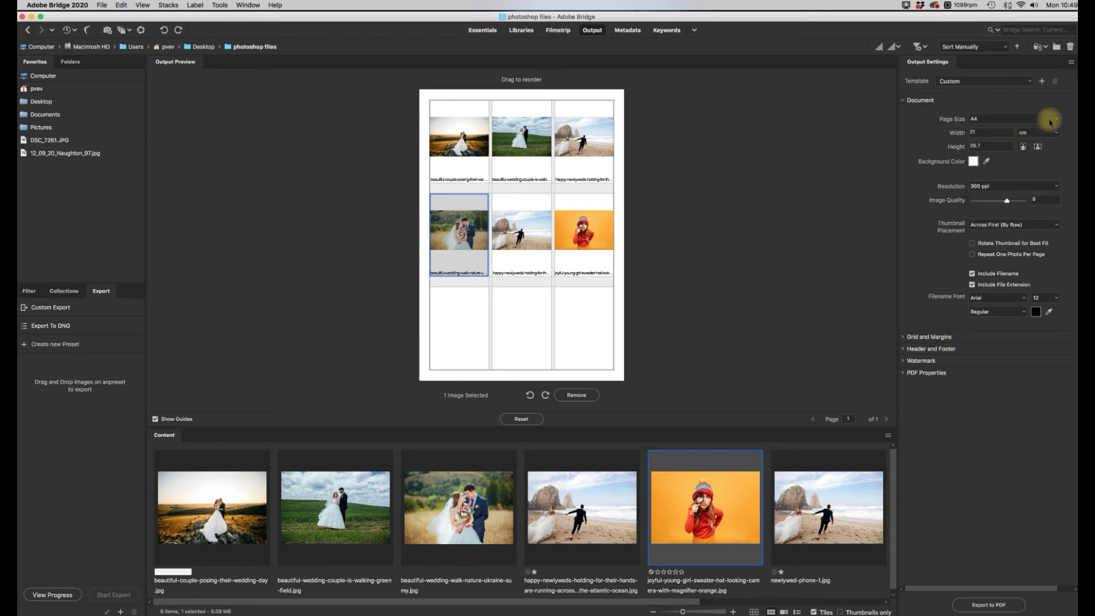
{"action": "left_click", "coordinate": [1048, 121]}
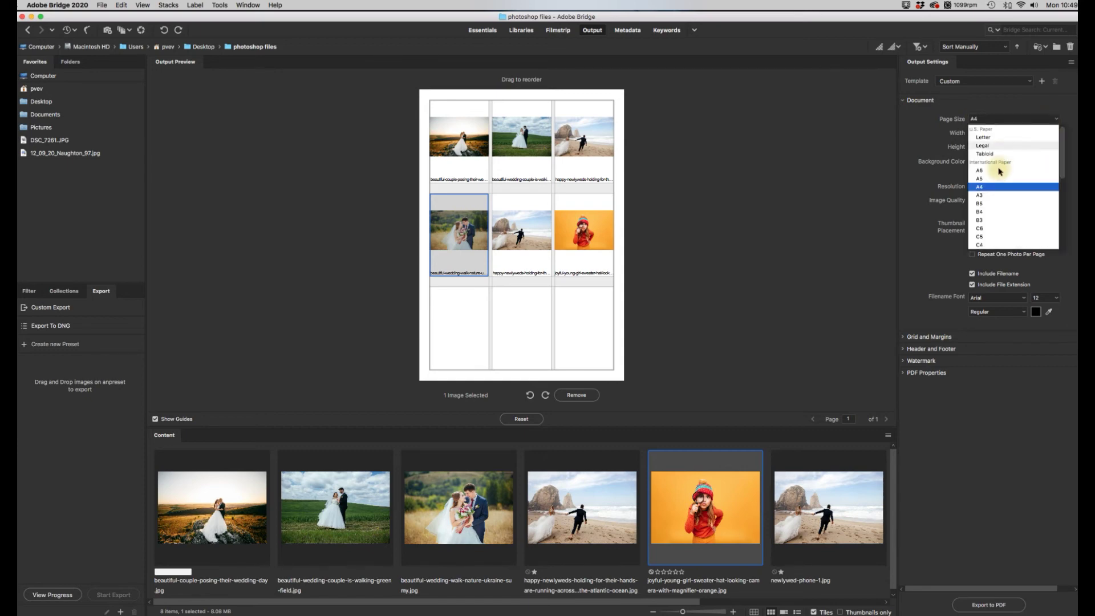
{"action": "left_click", "coordinate": [1002, 139]}
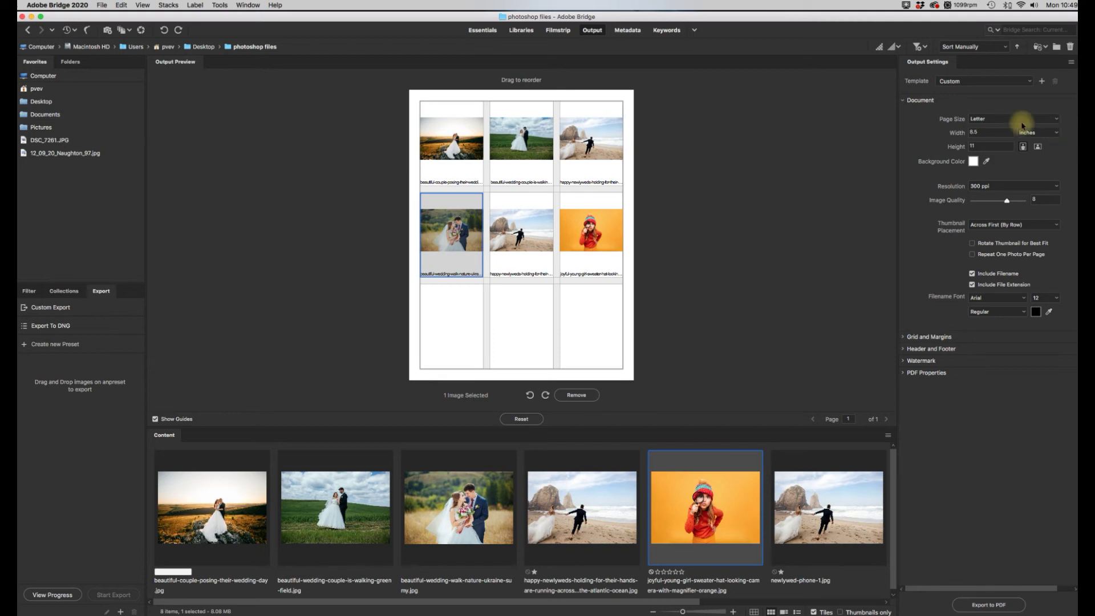
Set the page size back to A4 and look over the other page size options.
{"action": "left_click", "coordinate": [1056, 119]}
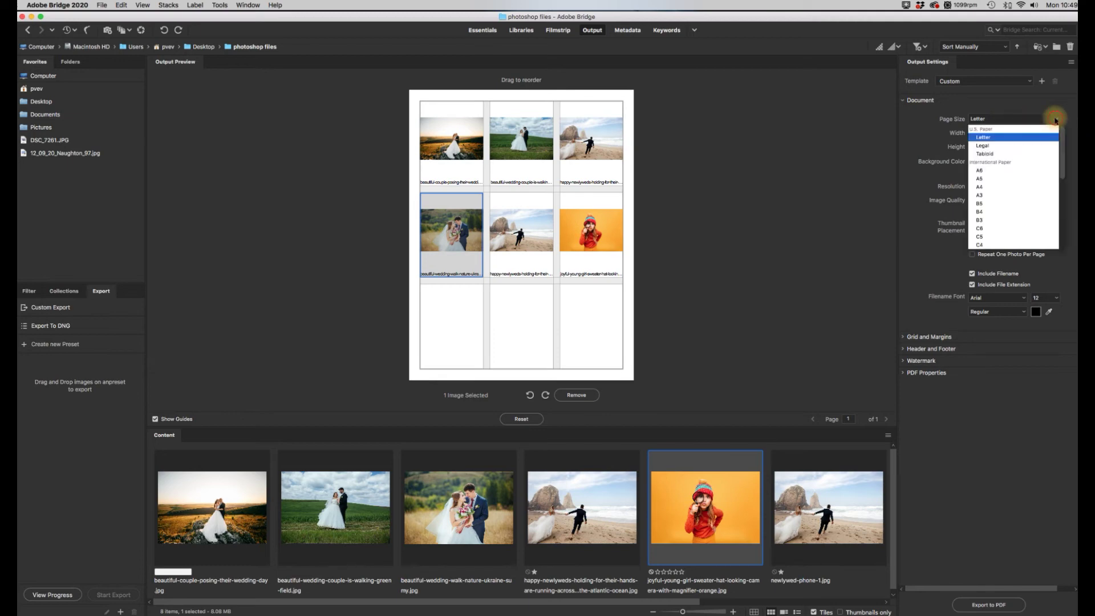
{"action": "left_click", "coordinate": [993, 187]}
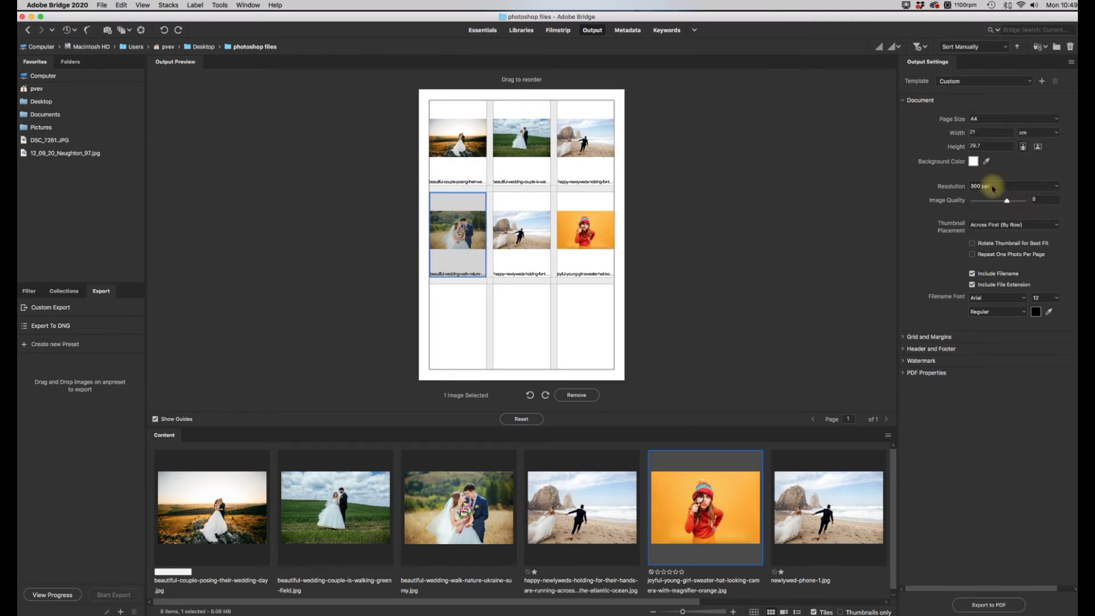
{"action": "left_click", "coordinate": [1019, 120]}
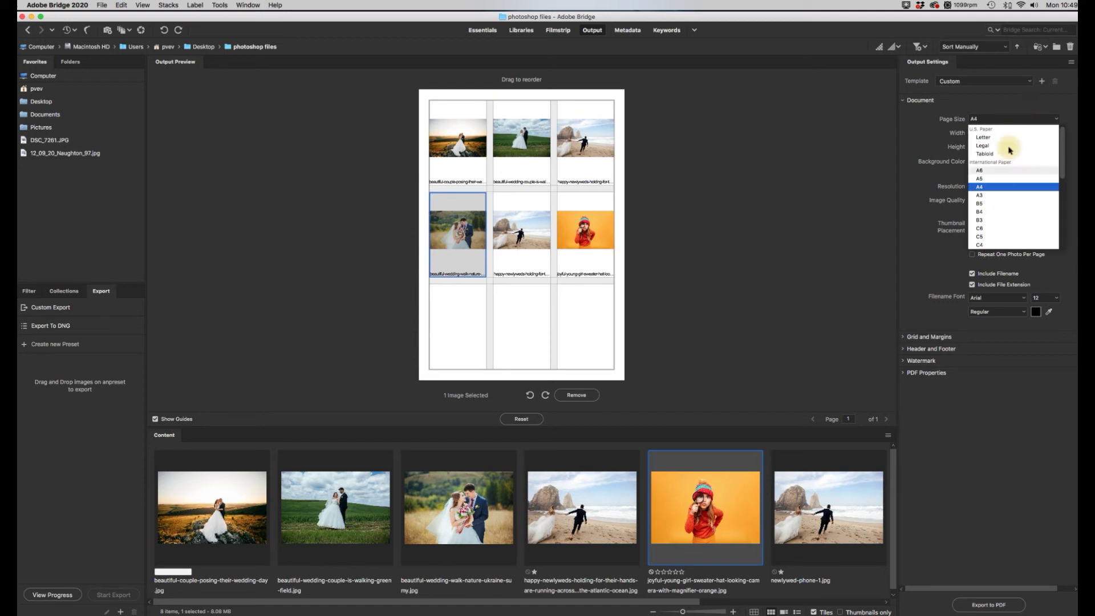
{"action": "left_click", "coordinate": [985, 189]}
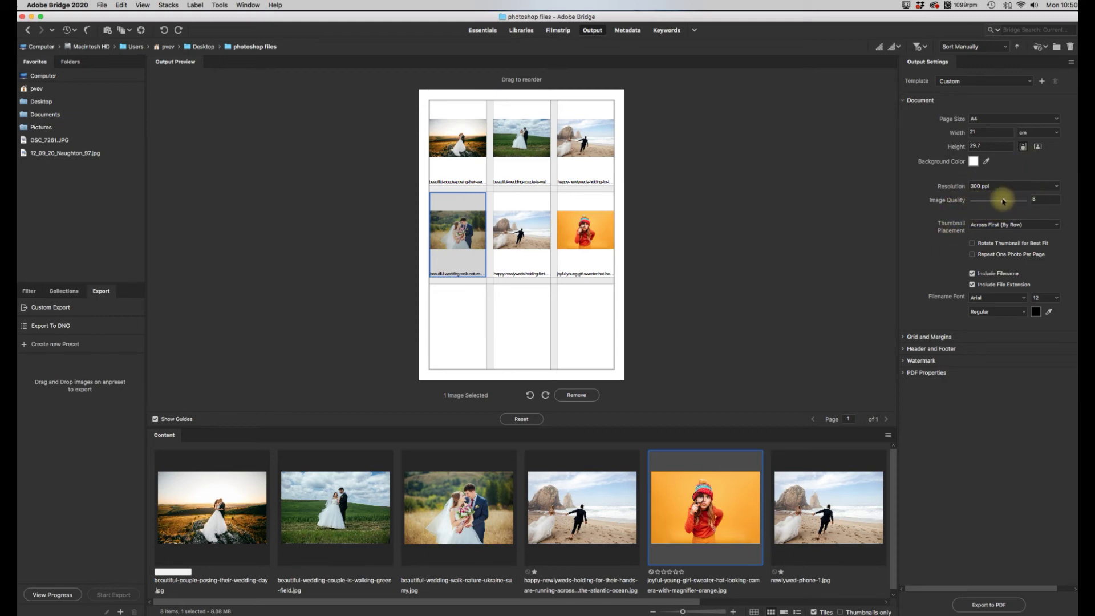
Set the image quality to 9, and try a filename font size of 10 before returning it to 12.
{"action": "left_click_drag", "start_coordinate": [1006, 201], "coordinate": [1010, 202]}
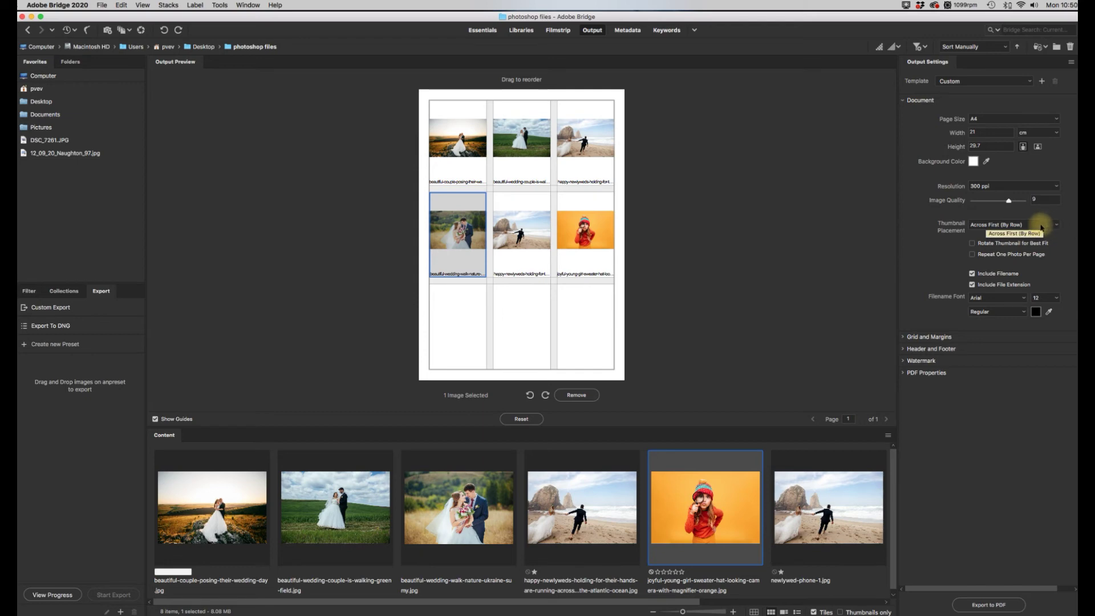
{"action": "left_click", "coordinate": [1024, 297]}
{"action": "left_click", "coordinate": [1002, 298]}
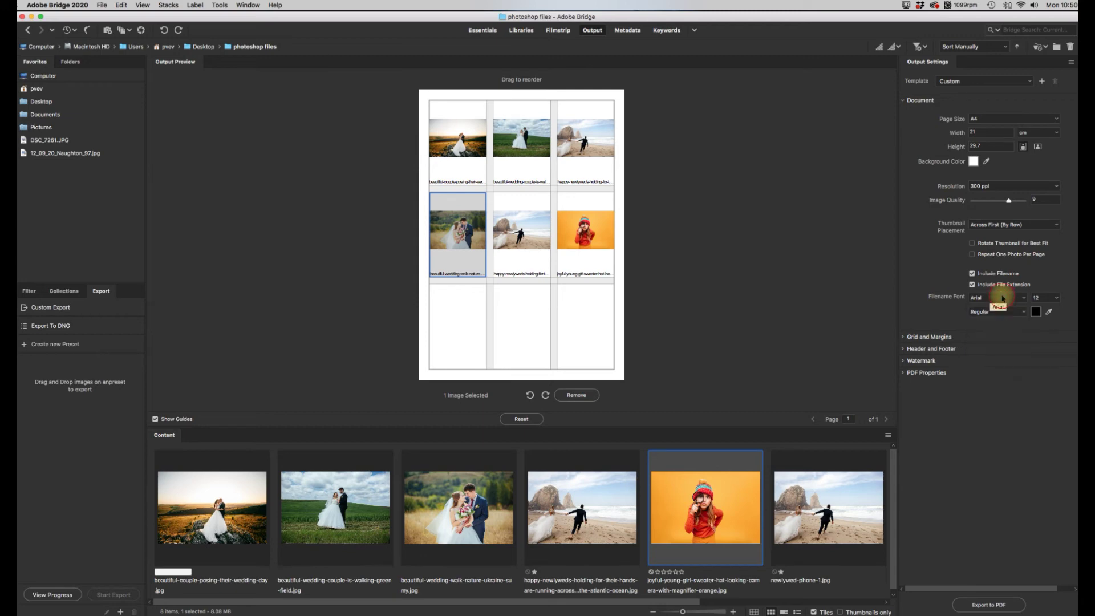
{"action": "left_click", "coordinate": [1053, 298]}
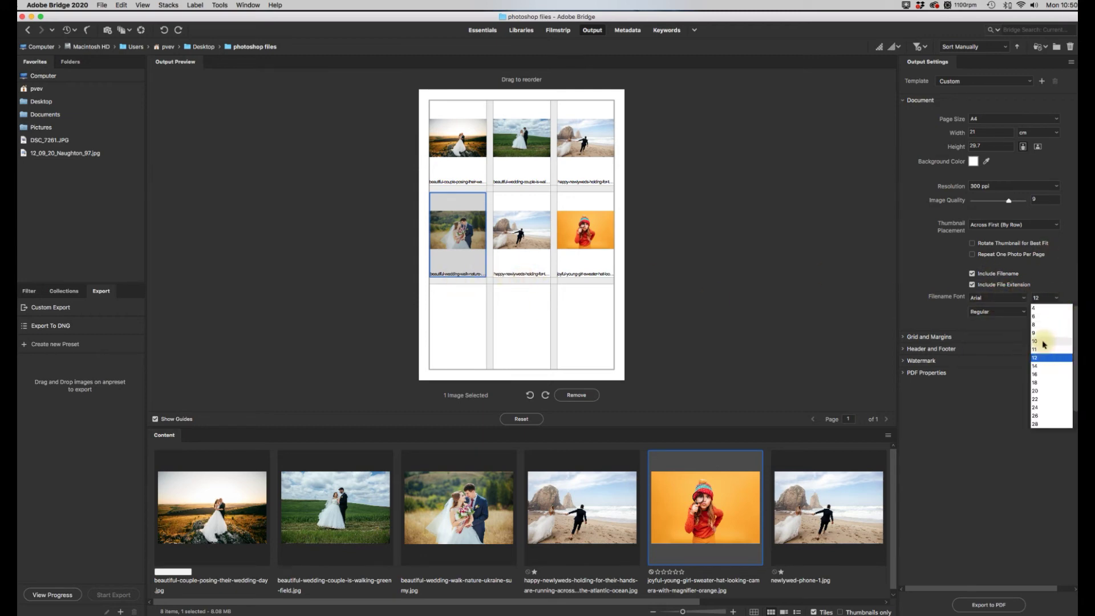
{"action": "left_click", "coordinate": [1048, 342]}
{"action": "left_click", "coordinate": [1059, 296]}
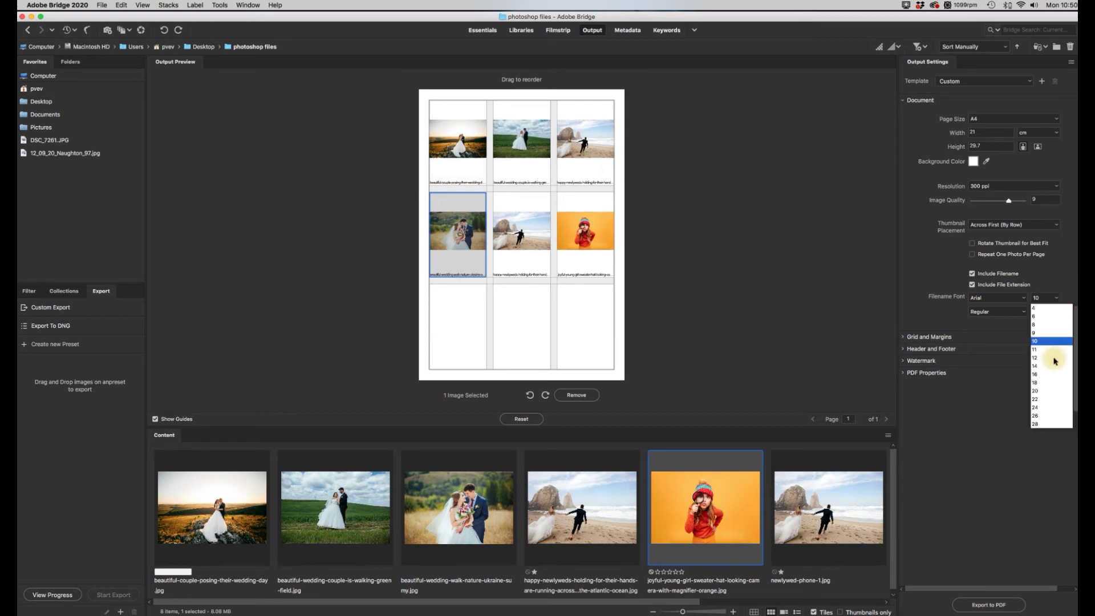
{"action": "left_click", "coordinate": [1042, 358]}
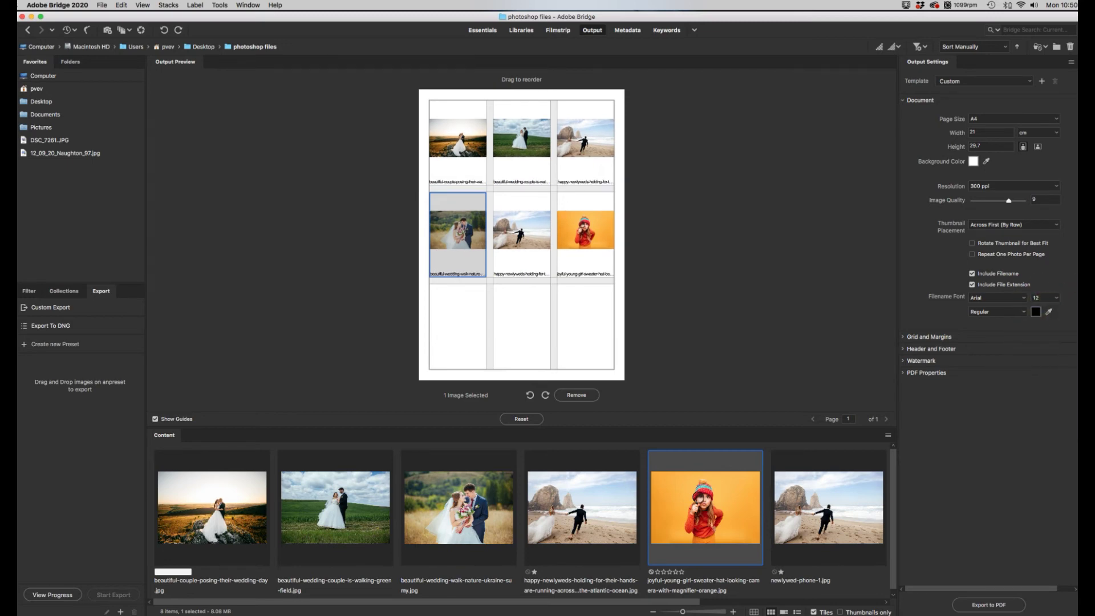
Expand the Grid and Margins settings and go over the canvas cells across the first row and down the first column.
{"action": "left_click", "coordinate": [911, 335]}
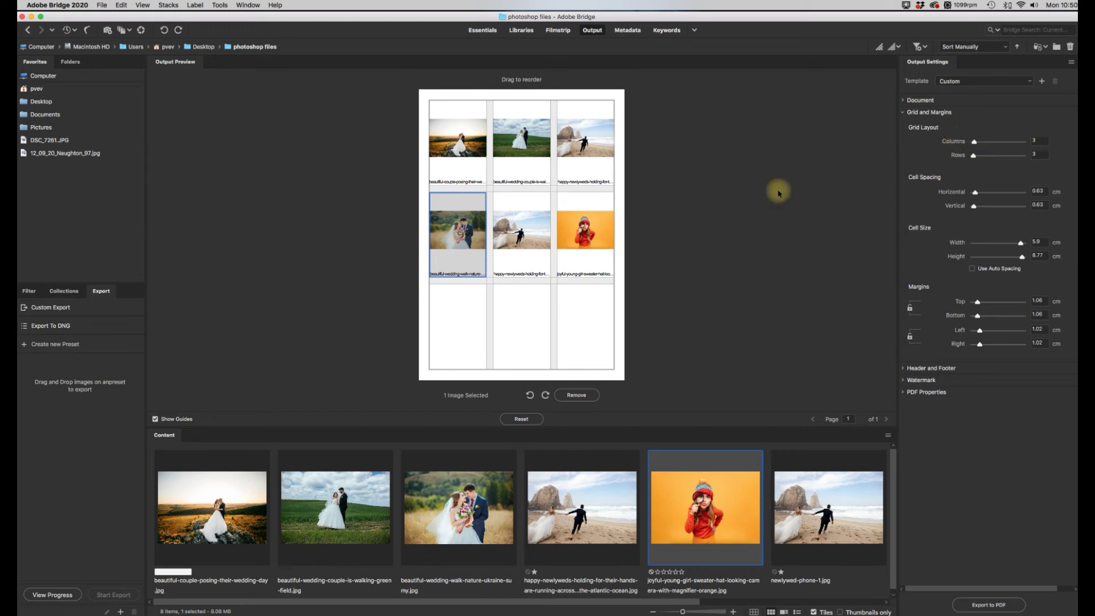
{"action": "left_click", "coordinate": [458, 140]}
{"action": "left_click", "coordinate": [522, 140]}
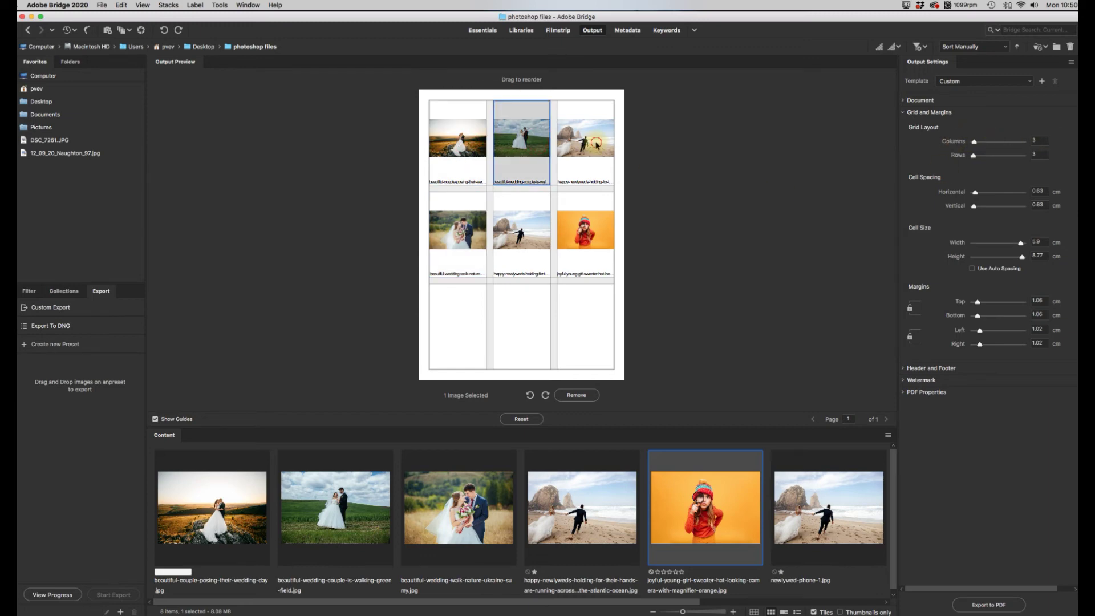
{"action": "left_click", "coordinate": [586, 139]}
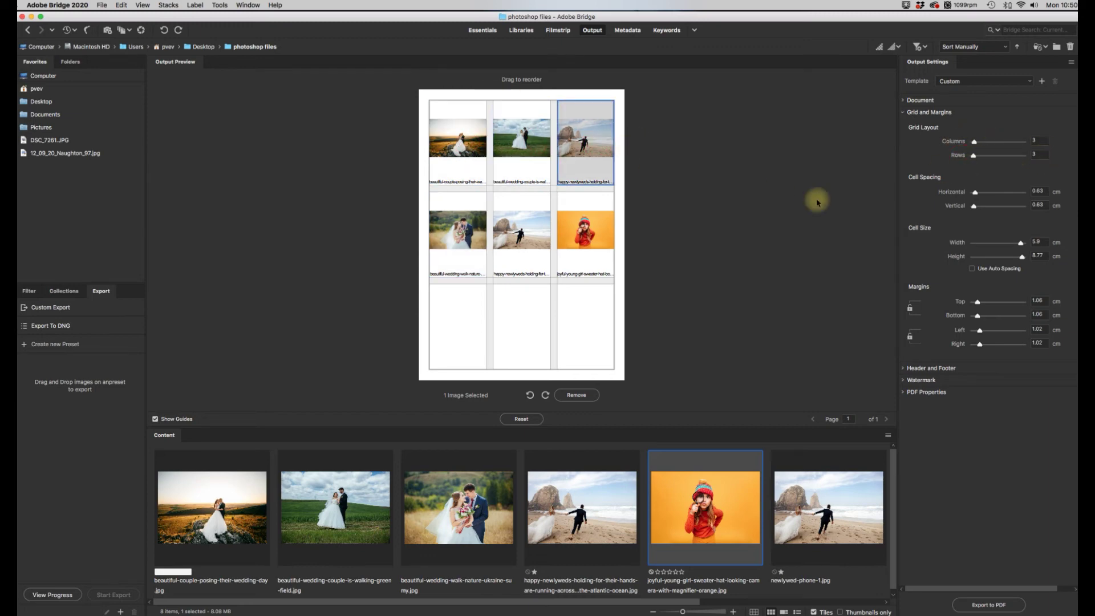
{"action": "left_click", "coordinate": [452, 140]}
{"action": "left_click", "coordinate": [460, 229]}
{"action": "left_click", "coordinate": [455, 321]}
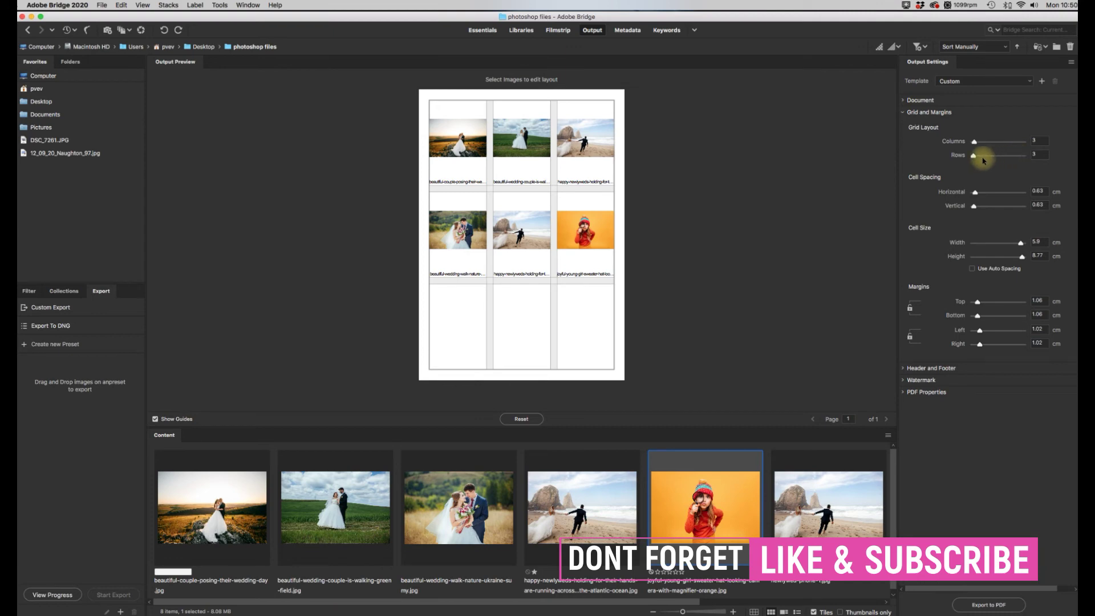
Reduce the grid layout to 1 row and 1 column.
{"action": "left_click_drag", "start_coordinate": [974, 157], "coordinate": [972, 158]}
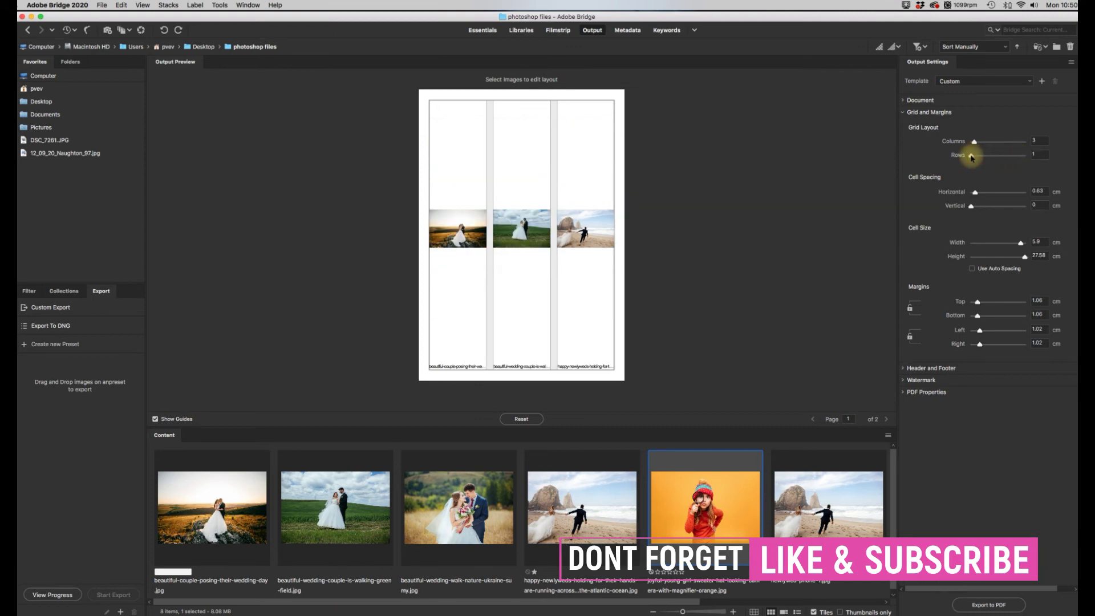
{"action": "mouse_move", "coordinate": [972, 157]}
{"action": "left_mouse_down"}
{"action": "mouse_move", "coordinate": [988, 159]}
{"action": "mouse_move", "coordinate": [971, 143]}
{"action": "left_mouse_up"}
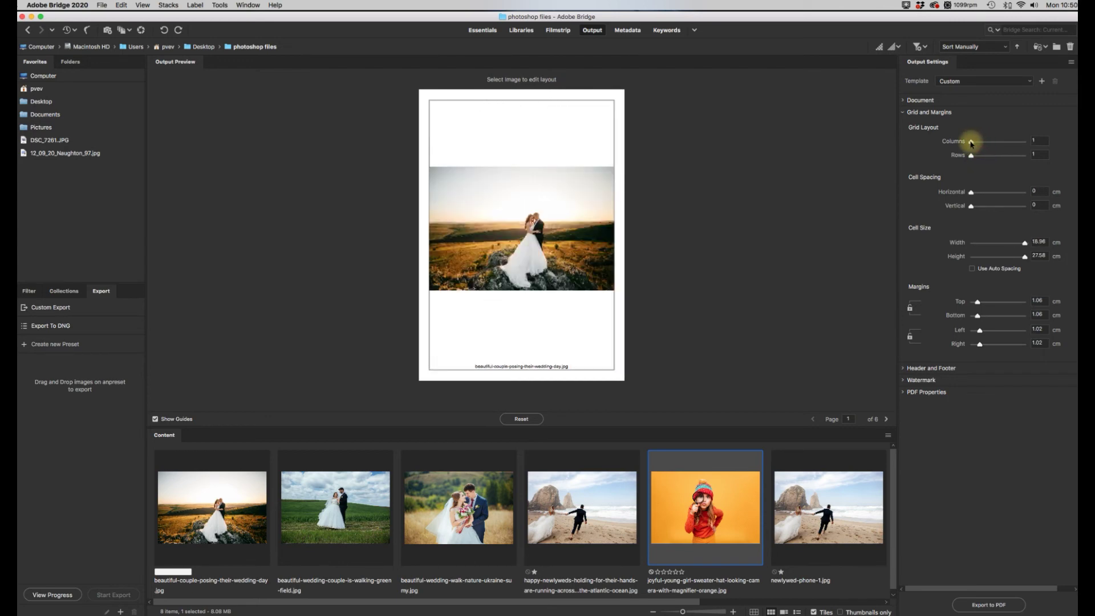
Try a grid of 2 columns by 2 rows before enlarging it to 3 columns by 3 rows.
{"action": "mouse_move", "coordinate": [972, 144]}
{"action": "left_mouse_down"}
{"action": "mouse_move", "coordinate": [970, 154]}
{"action": "mouse_move", "coordinate": [973, 142]}
{"action": "left_mouse_up"}
{"action": "left_click", "coordinate": [1026, 155]}
{"action": "type", "text": "2"}
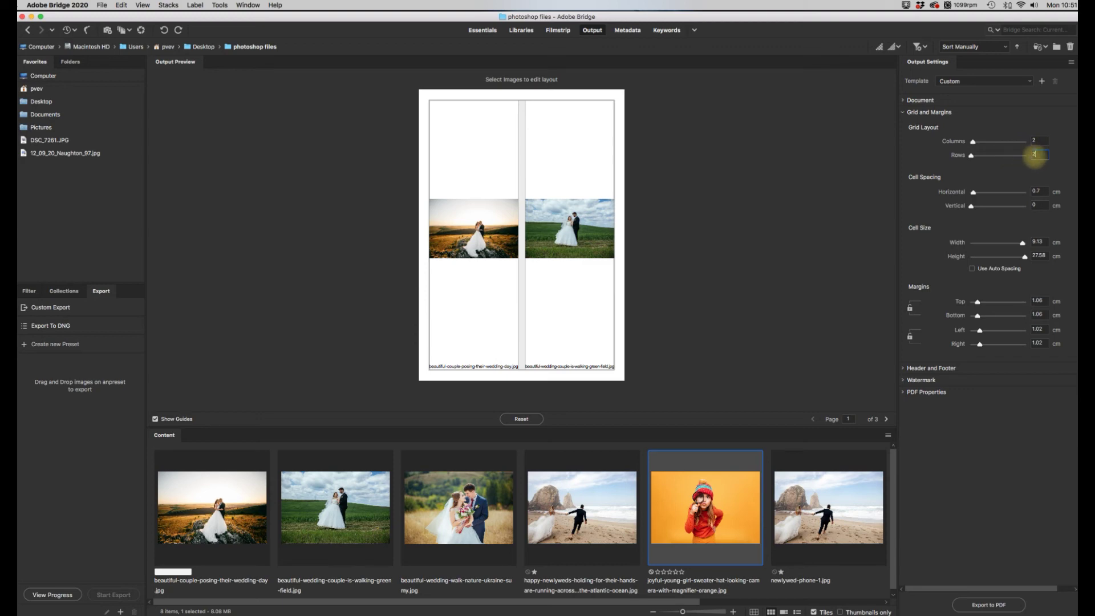
{"action": "key", "text": "Return"}
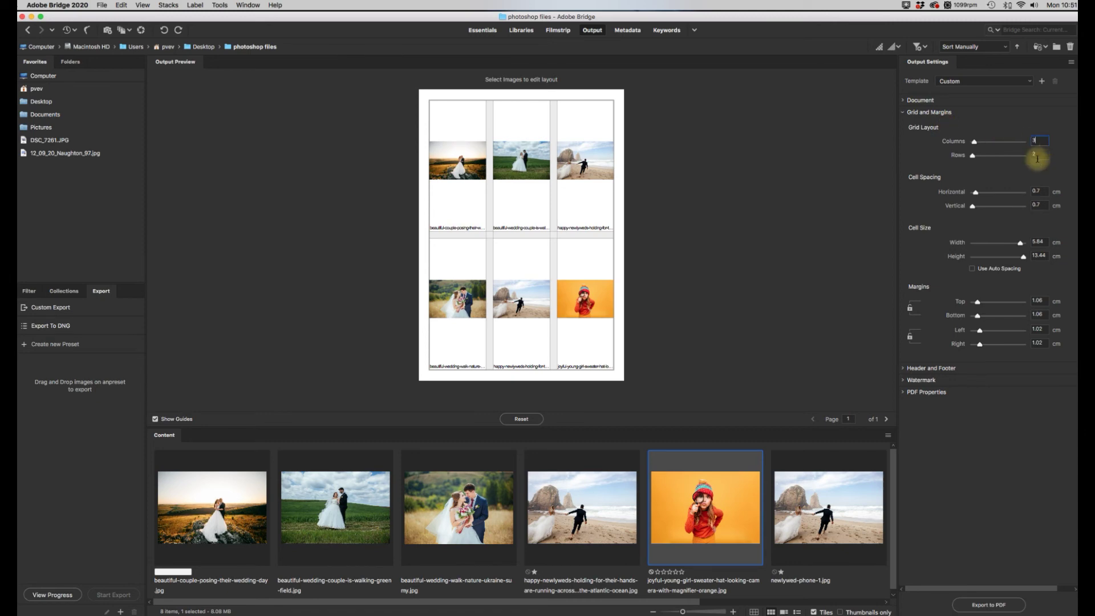
{"action": "left_click", "coordinate": [1039, 154]}
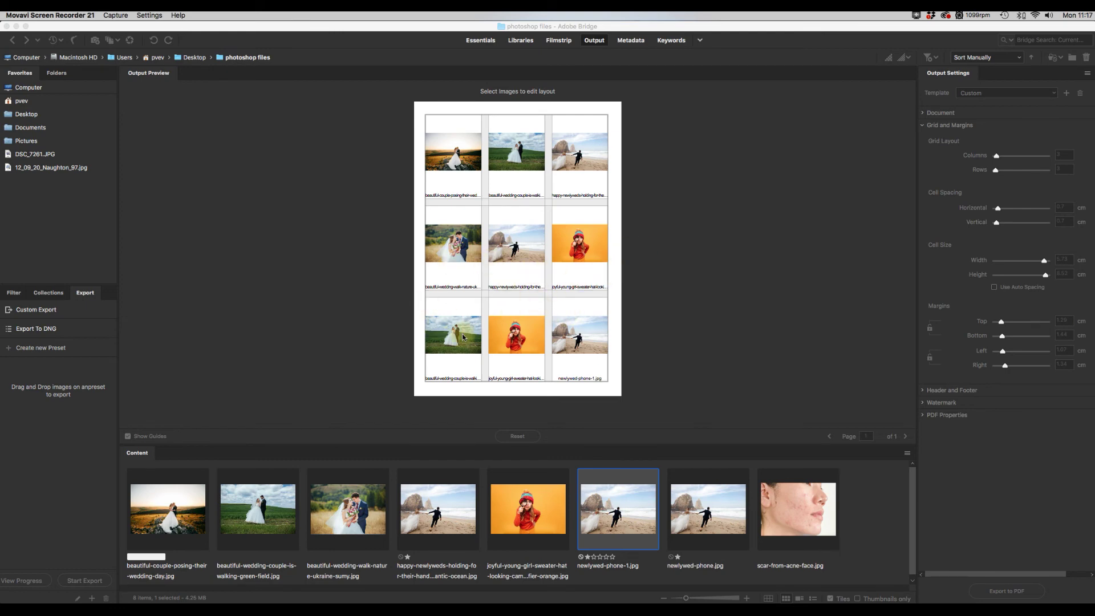
Remove the green-field wedding photo in the third row from the layout and reset the canvas to clear all images.
{"action": "left_click", "coordinate": [466, 336]}
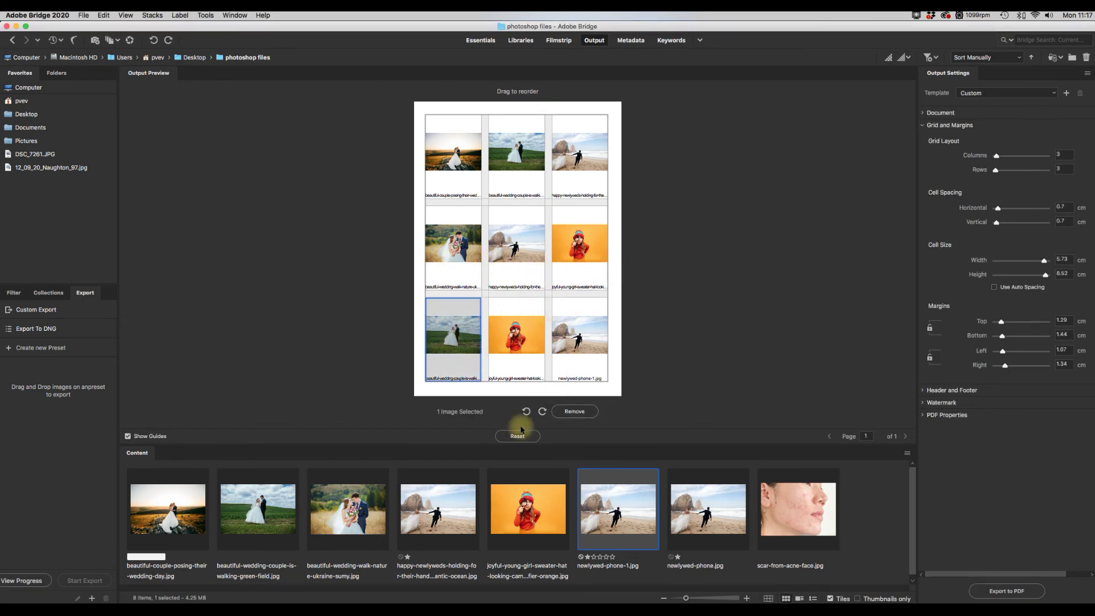
{"action": "left_click", "coordinate": [575, 412]}
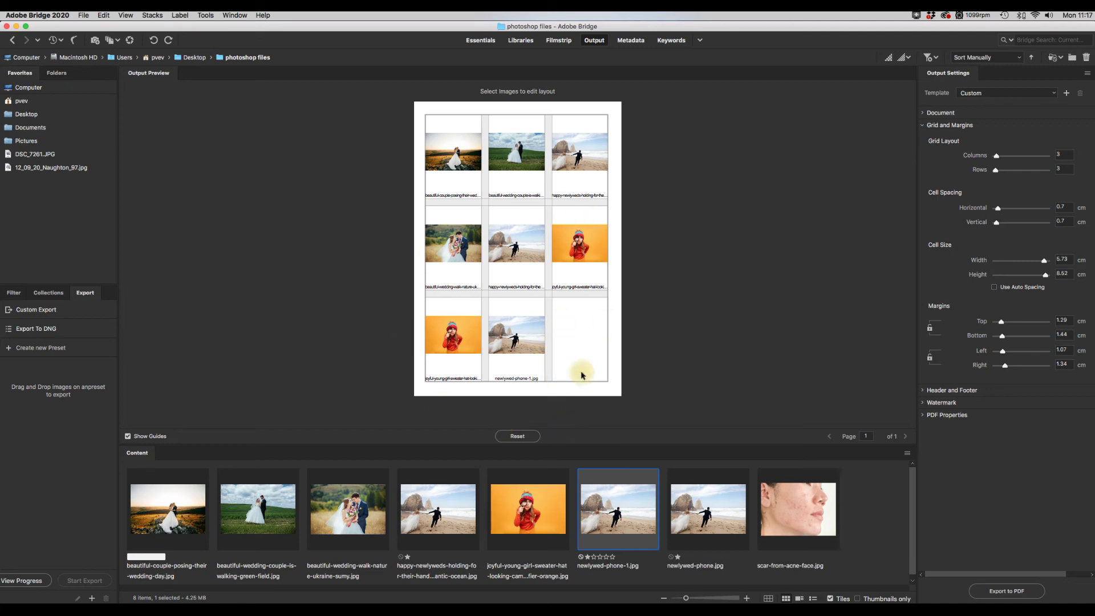
{"action": "left_click", "coordinate": [513, 437]}
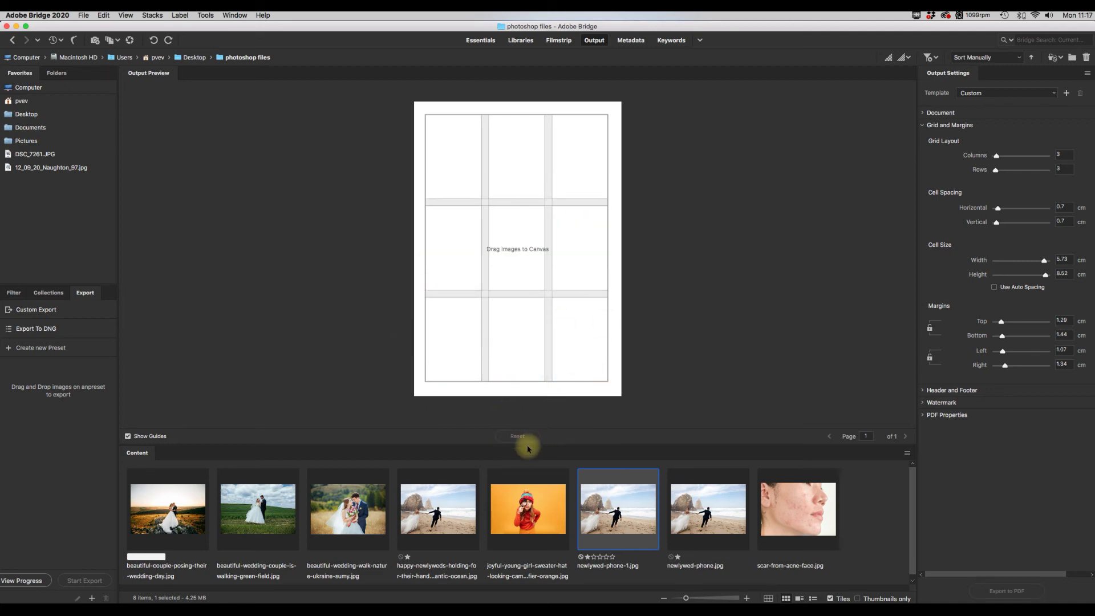
Fill the first grid row with the sunset wedding couple, the nature-walk wedding couple and newlywed-phone-1.jpg.
{"action": "left_click_drag", "start_coordinate": [180, 510], "coordinate": [456, 336]}
{"action": "left_click_drag", "start_coordinate": [348, 509], "coordinate": [550, 368]}
{"action": "left_click", "coordinate": [527, 506]}
{"action": "left_click_drag", "start_coordinate": [616, 516], "coordinate": [592, 395]}
{"action": "left_click", "coordinate": [813, 507]}
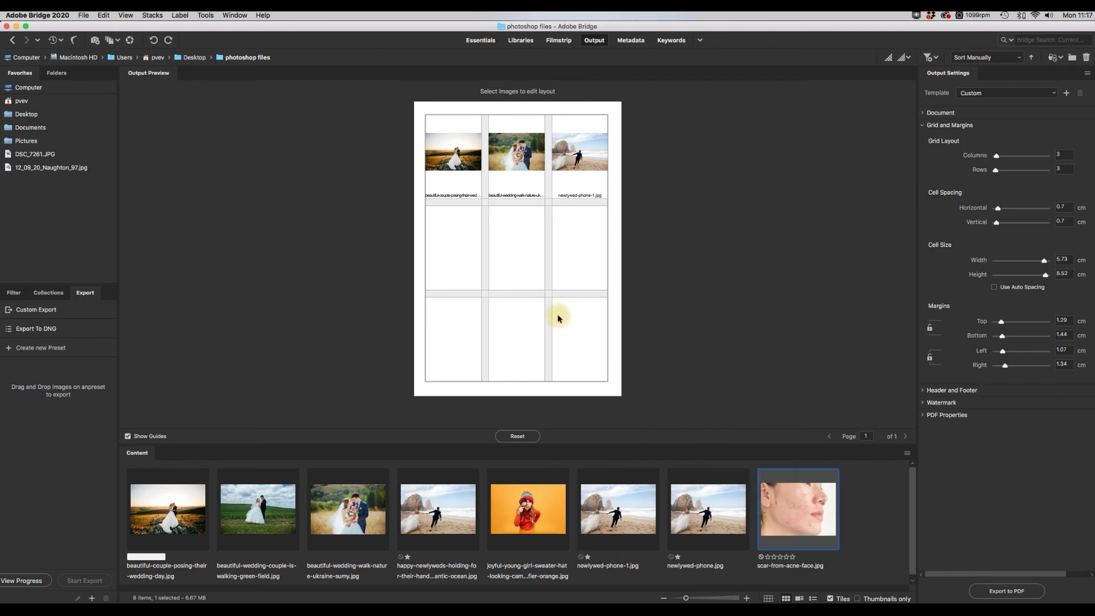
Fill the second grid row with the nature-walk wedding couple, the happy newlyweds on the beach and the girl with the magnifier.
{"action": "left_click_drag", "start_coordinate": [360, 505], "coordinate": [453, 268]}
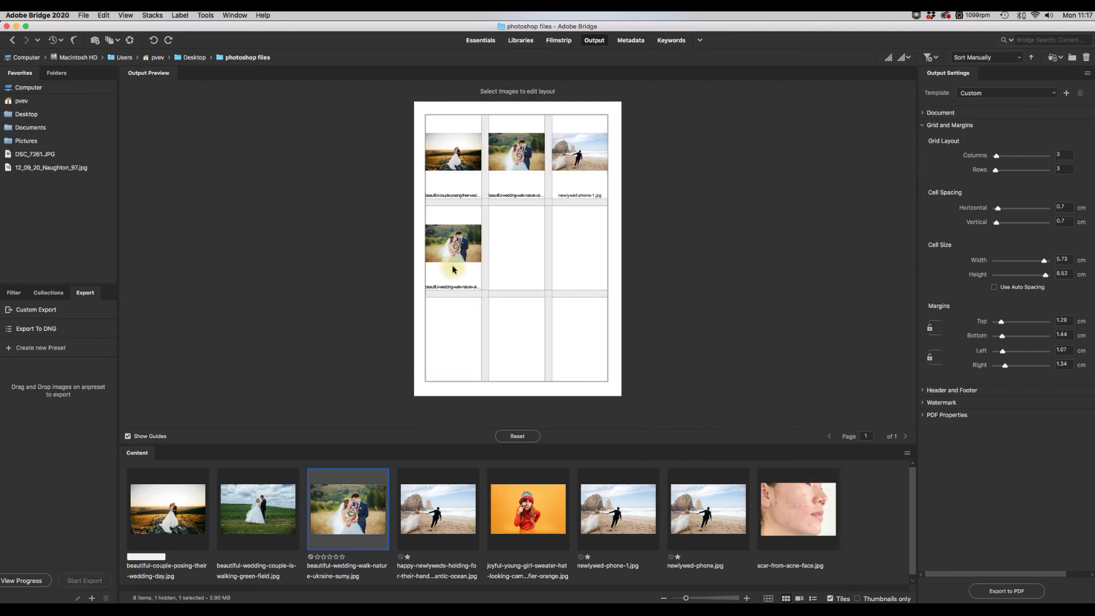
{"action": "left_click_drag", "start_coordinate": [462, 507], "coordinate": [544, 269]}
{"action": "left_click_drag", "start_coordinate": [528, 510], "coordinate": [577, 315]}
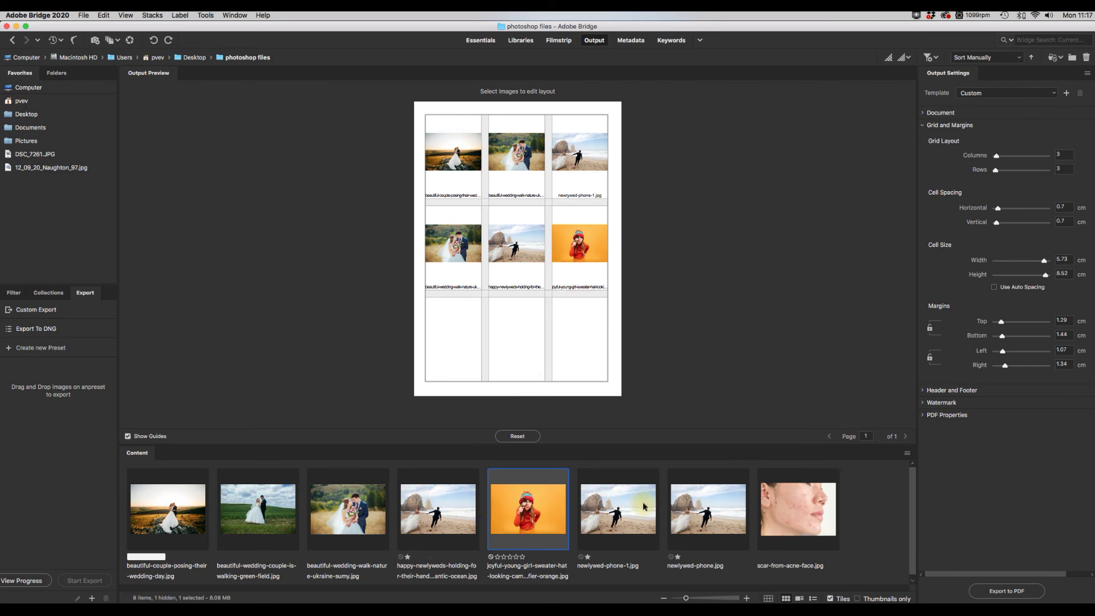
Fill the third grid row with the happy newlyweds on the beach, newlywed-phone-1.jpg and the girl with the magnifier.
{"action": "left_click_drag", "start_coordinate": [433, 510], "coordinate": [454, 341]}
{"action": "left_click_drag", "start_coordinate": [617, 496], "coordinate": [517, 336]}
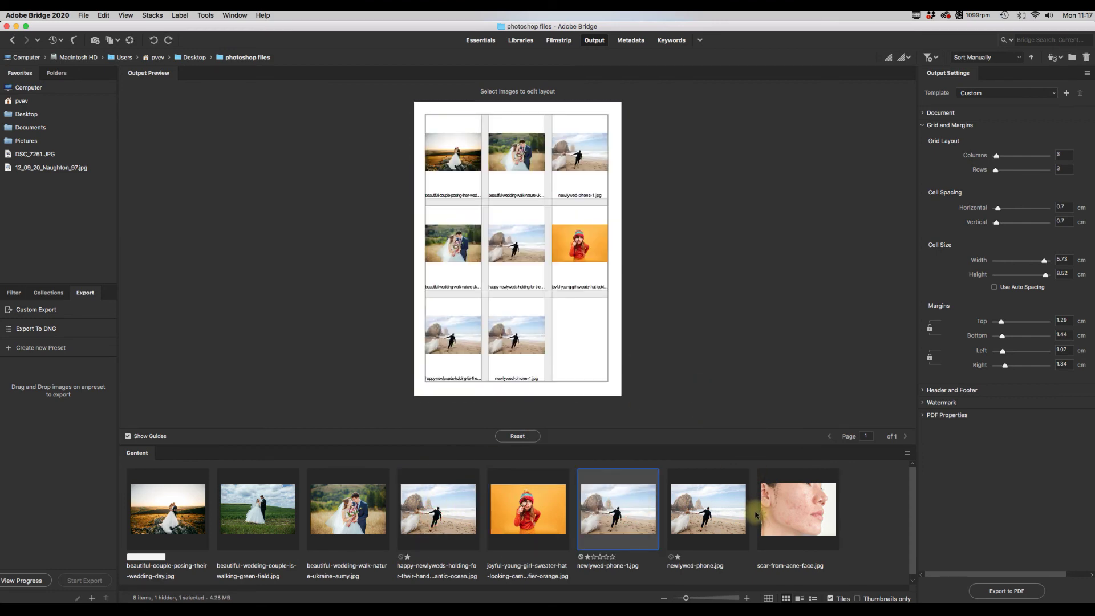
{"action": "left_click", "coordinate": [705, 507], "text": "super"}
{"action": "left_click", "coordinate": [573, 320]}
{"action": "left_click_drag", "start_coordinate": [528, 511], "coordinate": [579, 336]}
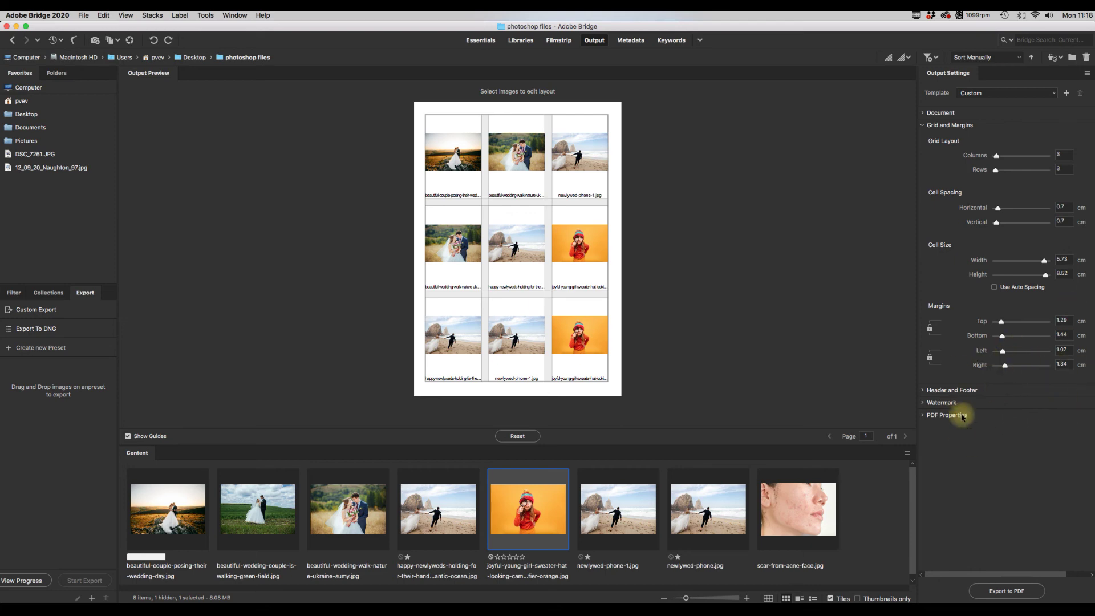
Include a header reading "Your Proofs" on the contact sheet, set in 26-point Arial and centred, with no footer.
{"action": "left_click", "coordinate": [924, 392]}
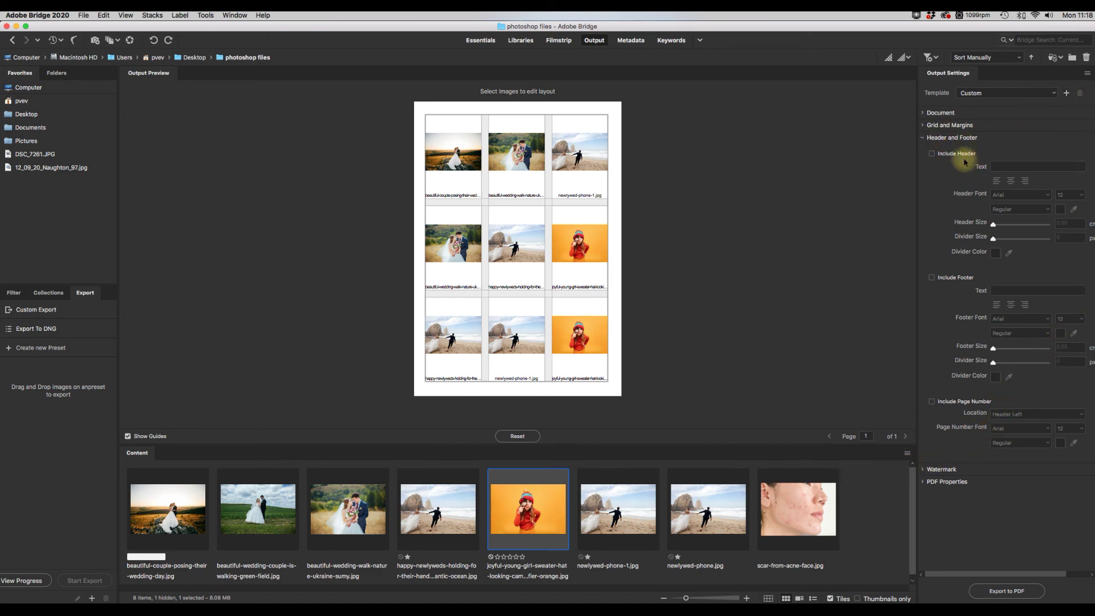
{"action": "left_click", "coordinate": [932, 154]}
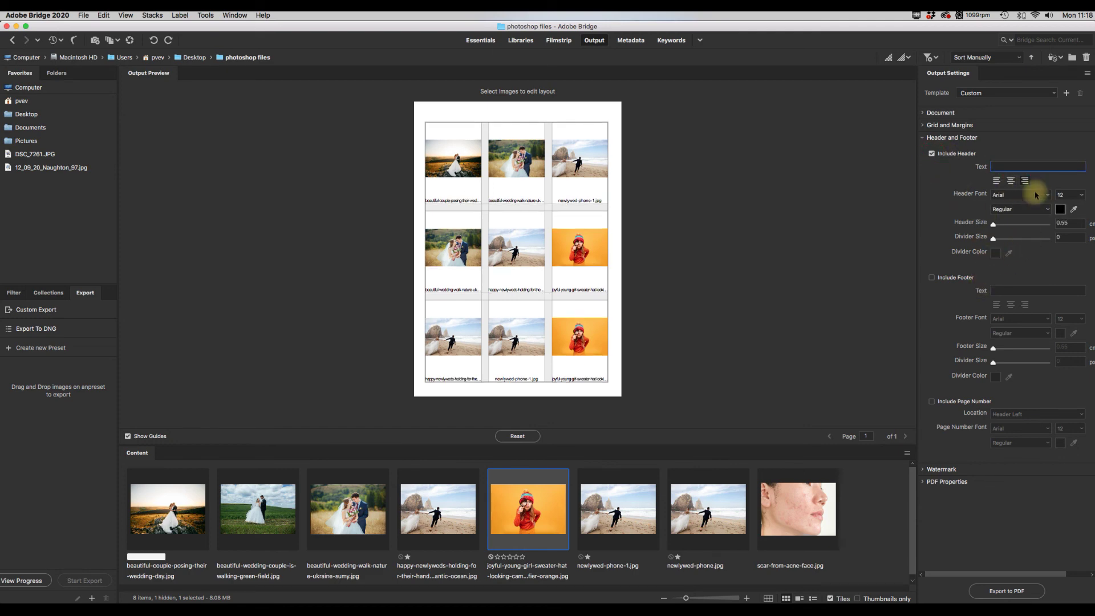
{"action": "left_click", "coordinate": [1071, 195]}
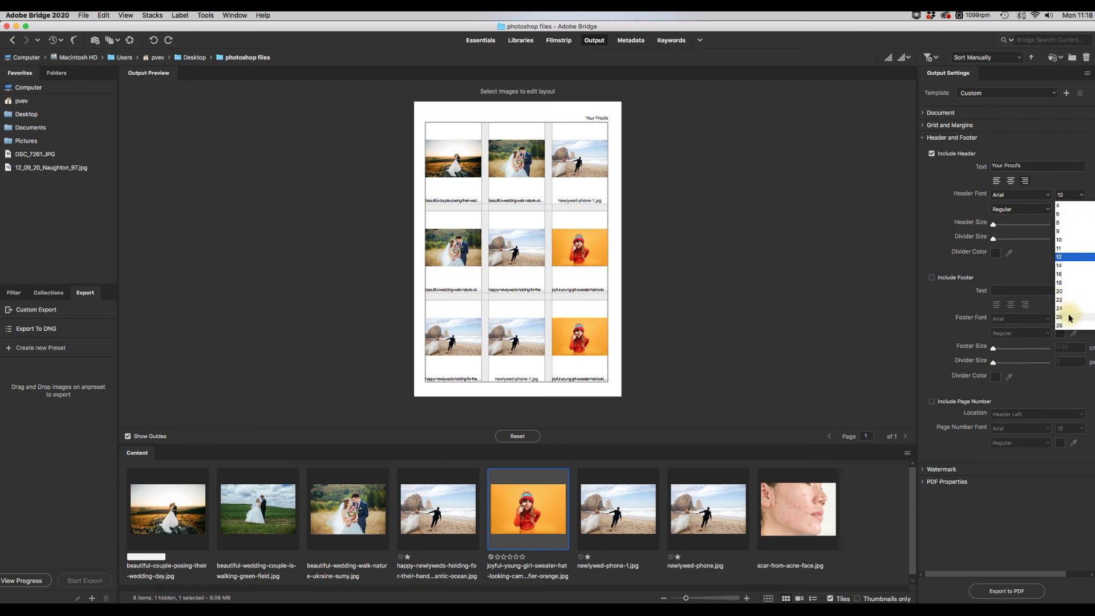
{"action": "left_click", "coordinate": [1068, 317]}
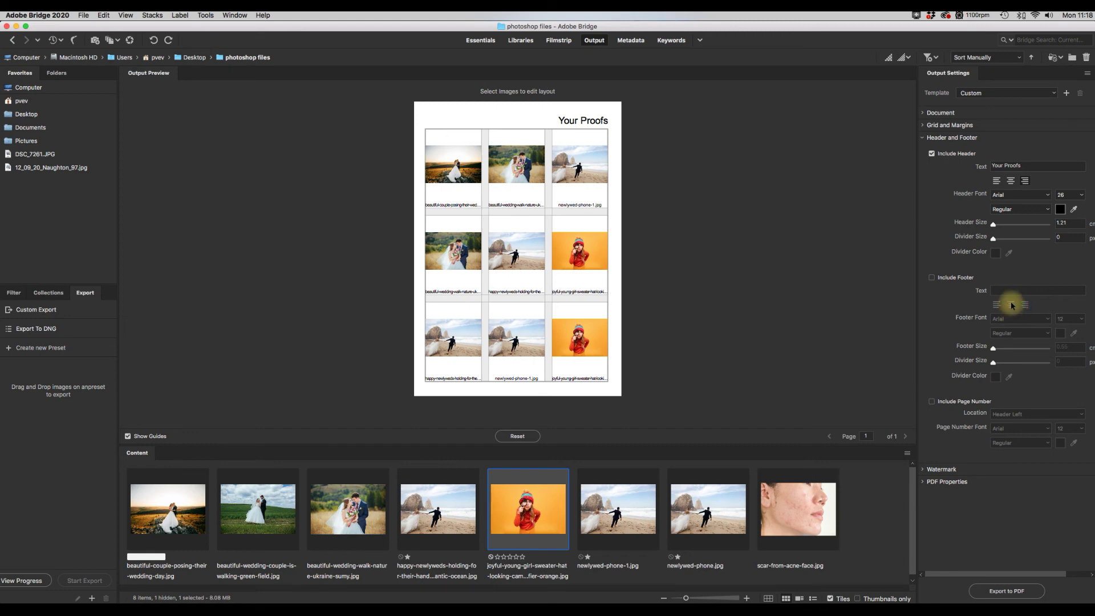
{"action": "left_click", "coordinate": [1010, 181]}
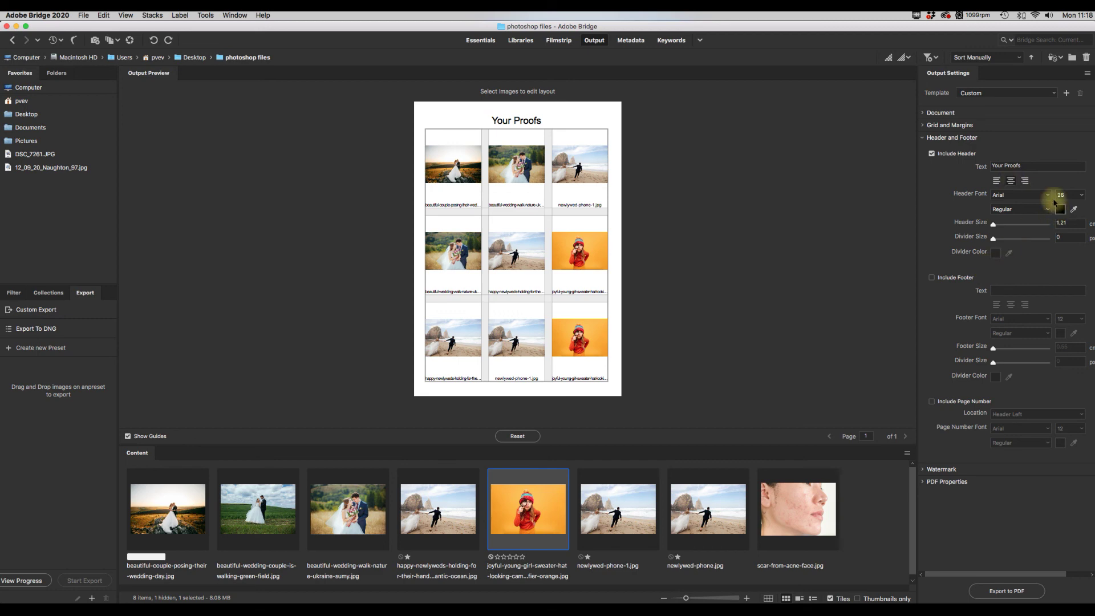
{"action": "left_click", "coordinate": [932, 279]}
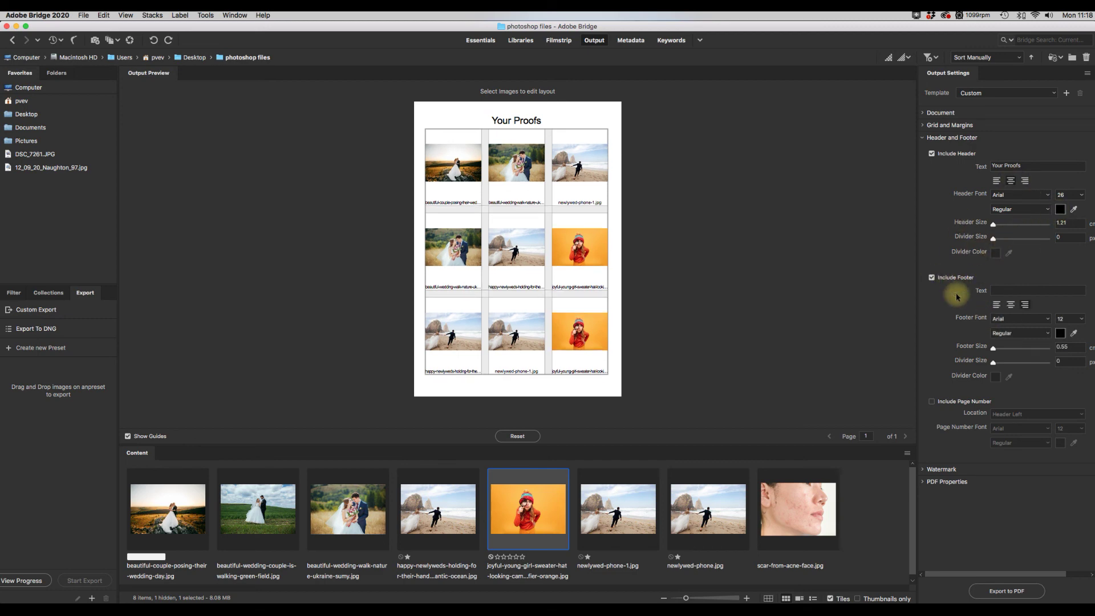
{"action": "left_click", "coordinate": [932, 279]}
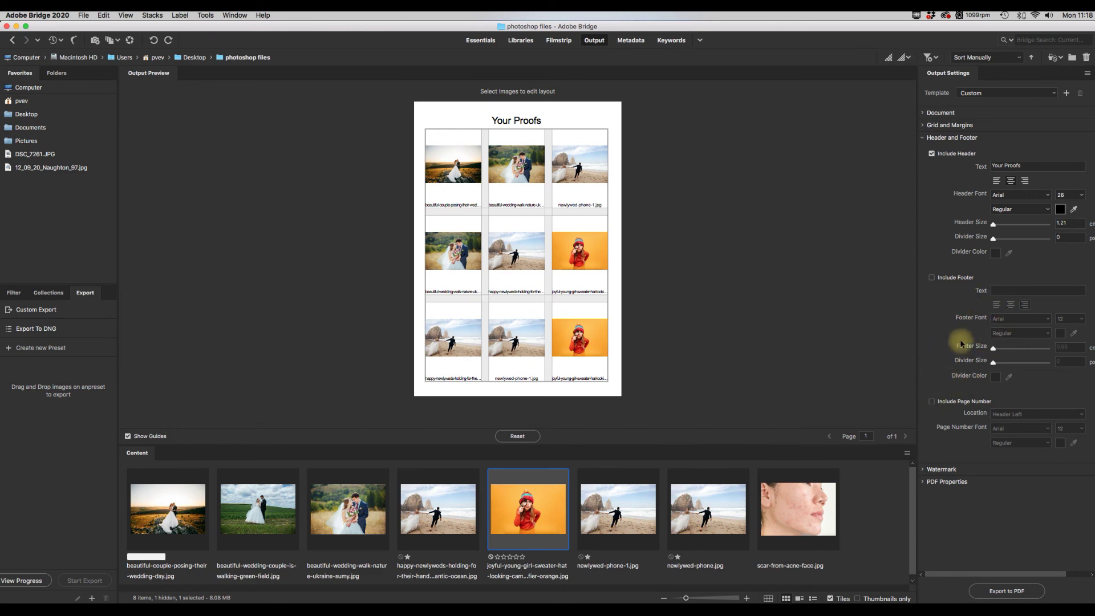
Add a text watermark reading "proof" to the contact sheet with a font size of 24.
{"action": "left_click", "coordinate": [925, 469]}
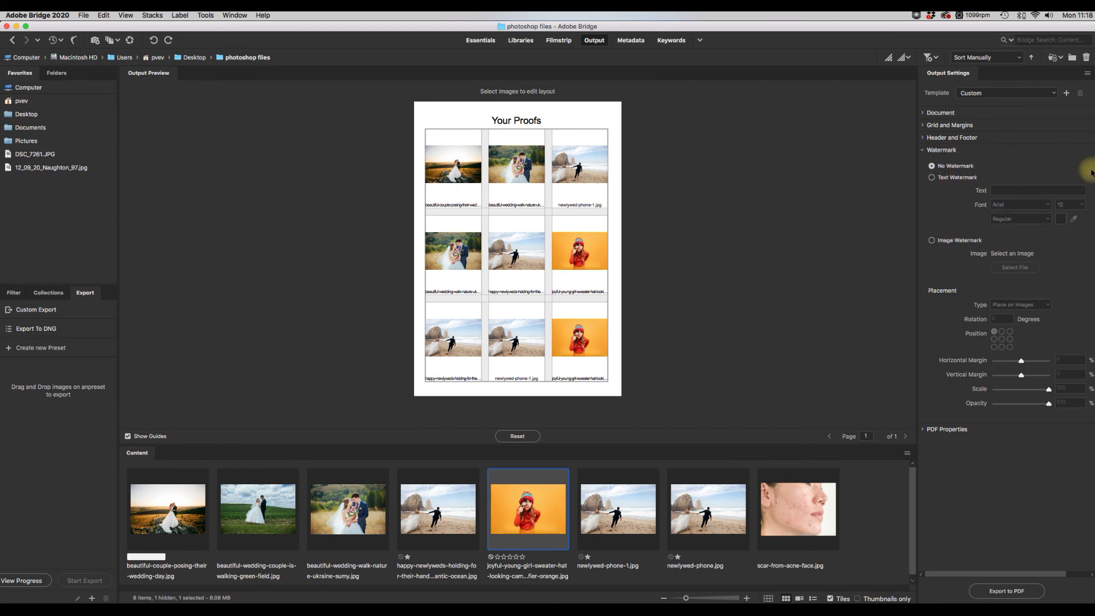
{"action": "left_click", "coordinate": [933, 178]}
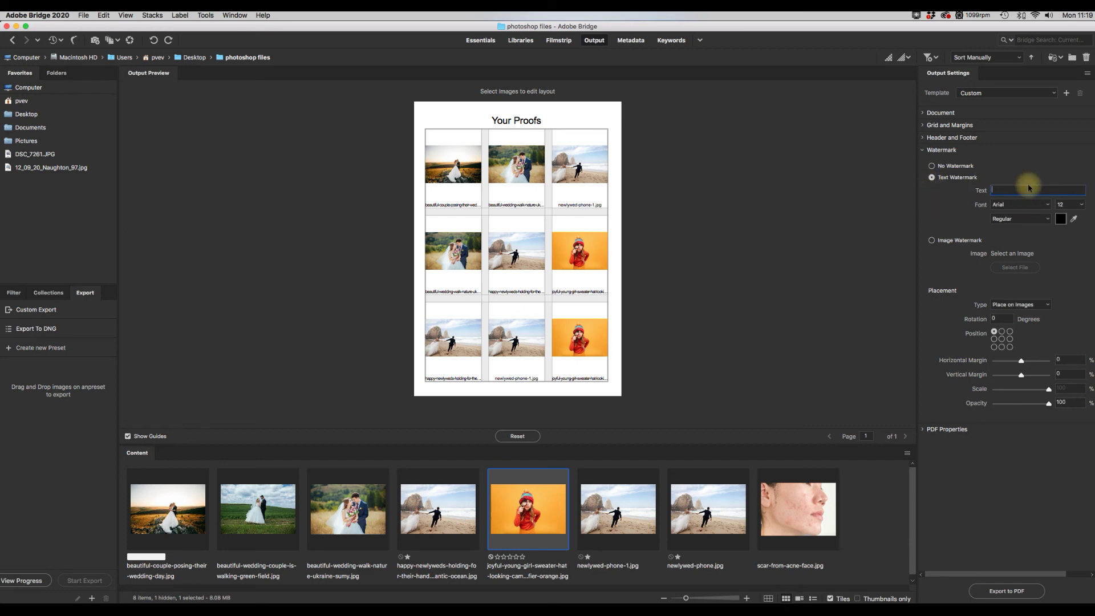
{"action": "type", "text": "proof"}
{"action": "left_click", "coordinate": [1070, 205]}
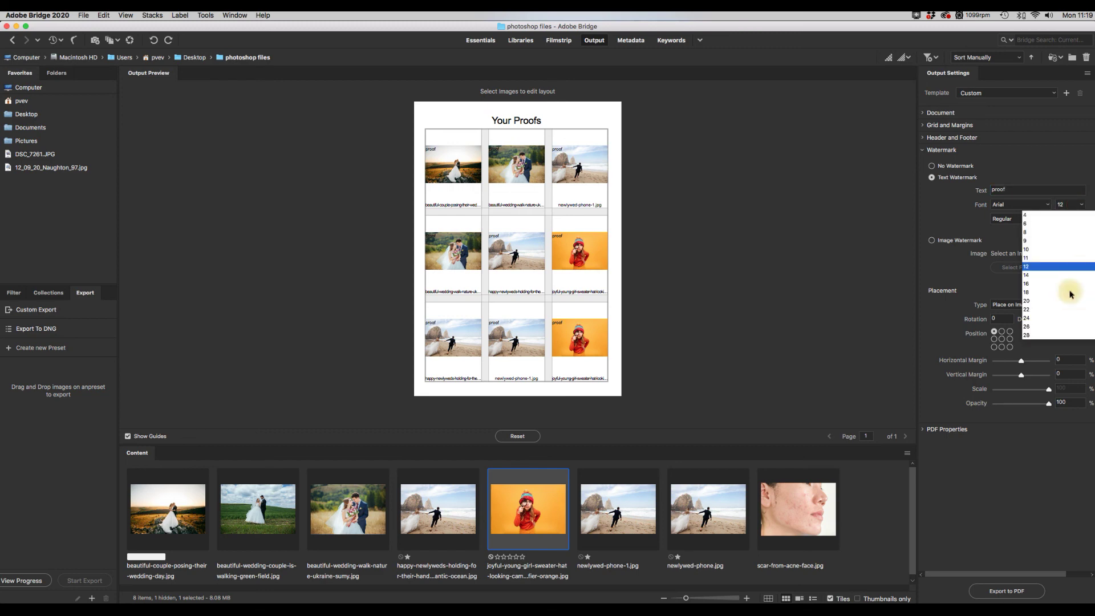
{"action": "left_click", "coordinate": [1037, 318]}
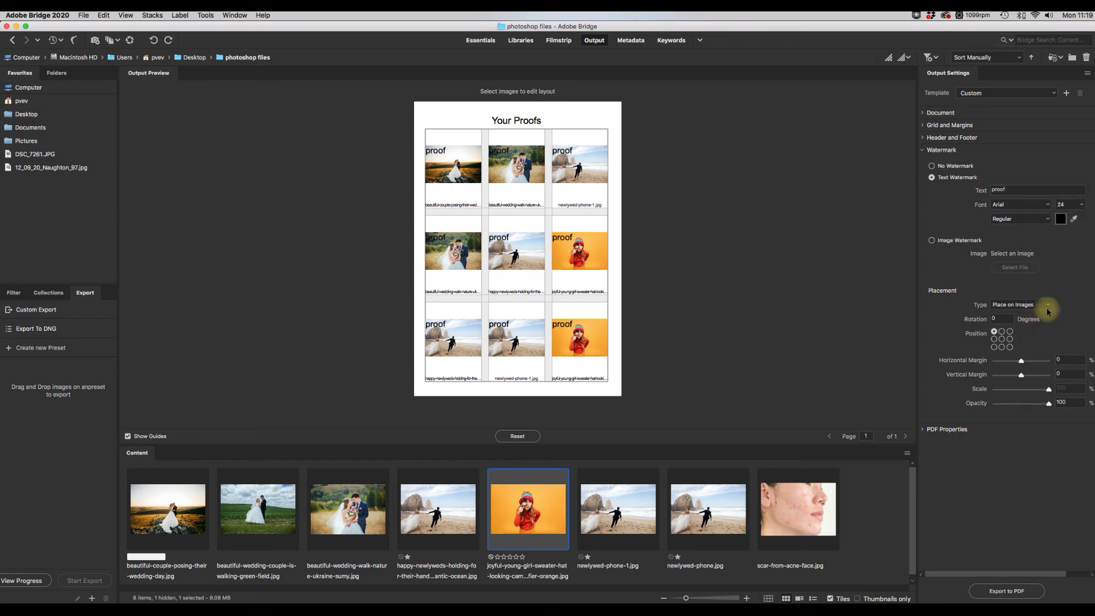
Centre the watermark on the images, rotate it 15 degrees and reduce its opacity to 42%.
{"action": "left_click", "coordinate": [1002, 339]}
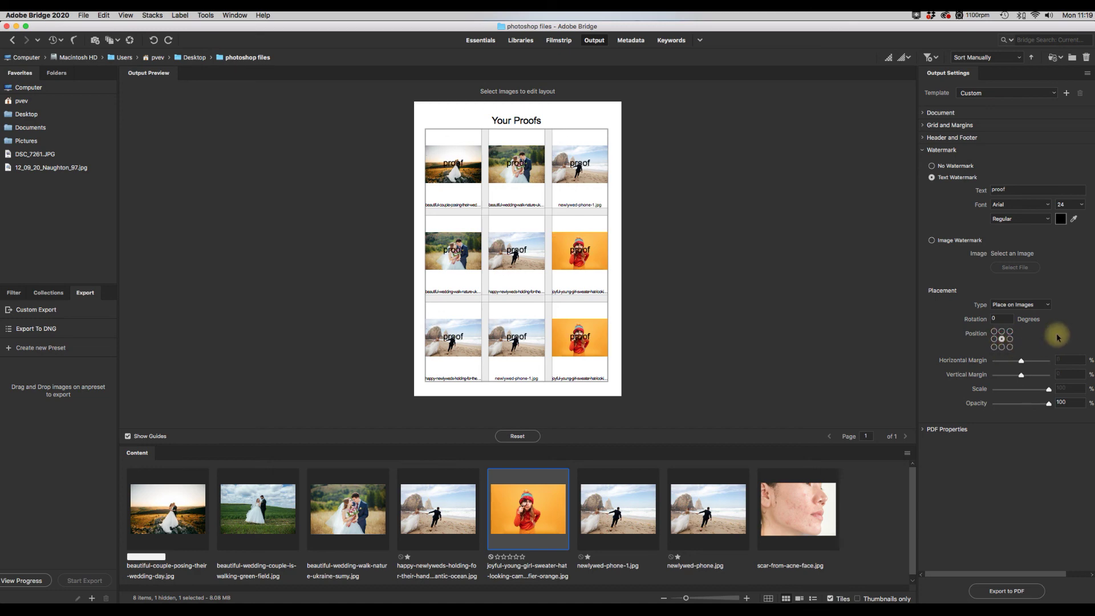
{"action": "left_click", "coordinate": [994, 319]}
{"action": "double_click", "coordinate": [994, 318]}
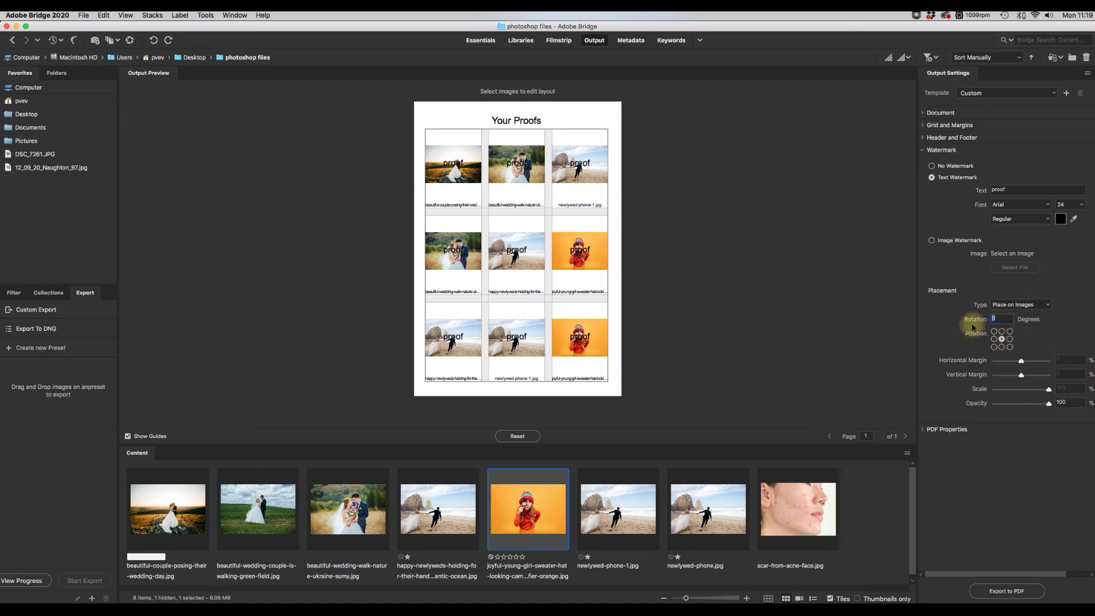
{"action": "key", "text": "Return"}
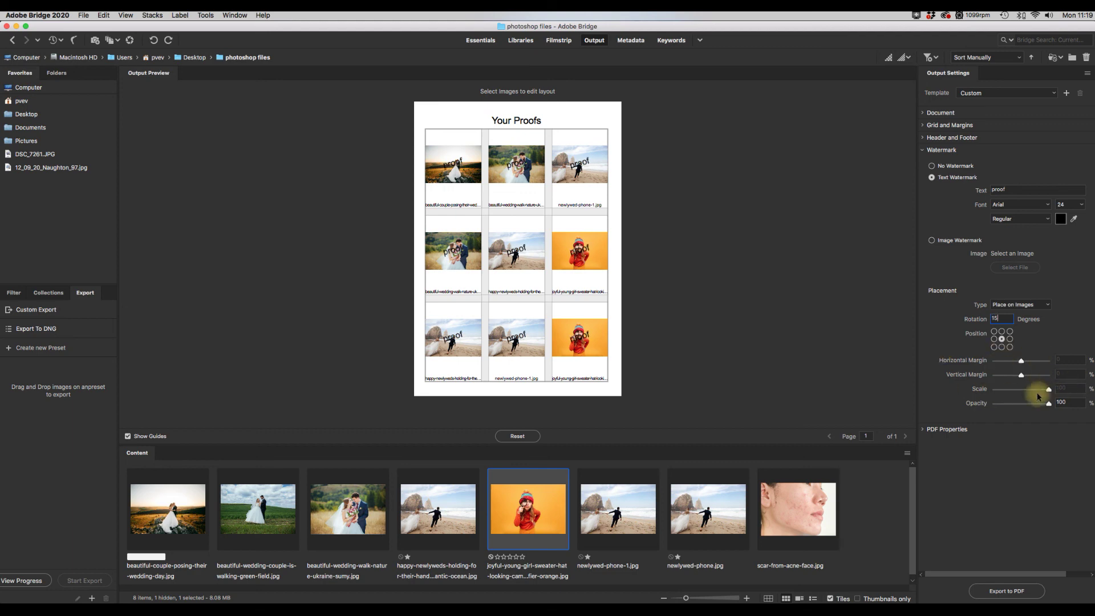
{"action": "left_click_drag", "start_coordinate": [1049, 403], "coordinate": [1016, 405]}
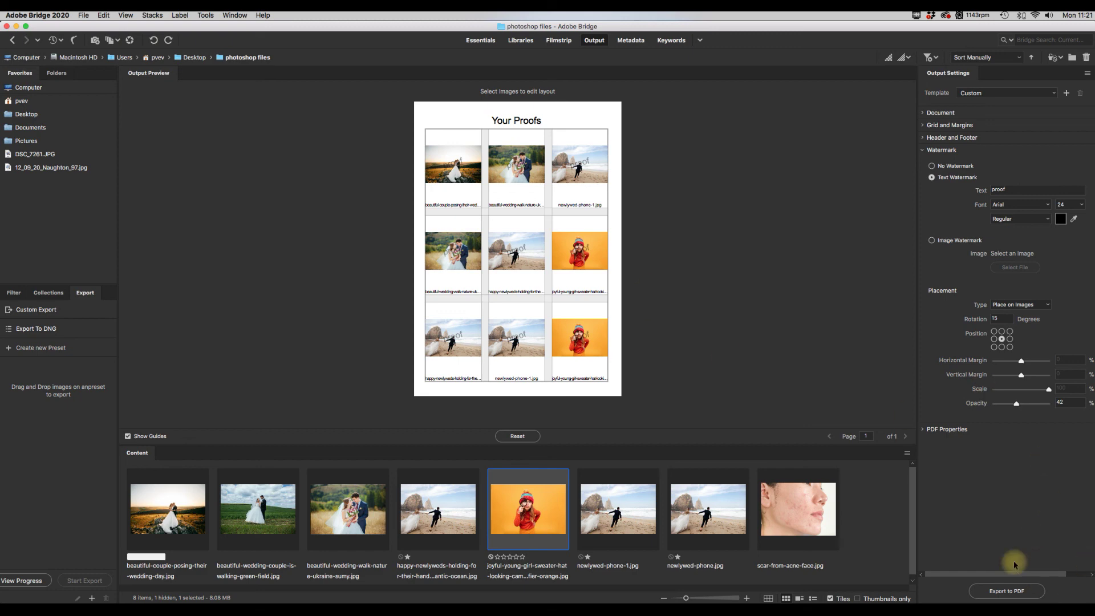
Start exporting the contact sheet to PDF and cancel at the save dialog.
{"action": "left_click", "coordinate": [1005, 591]}
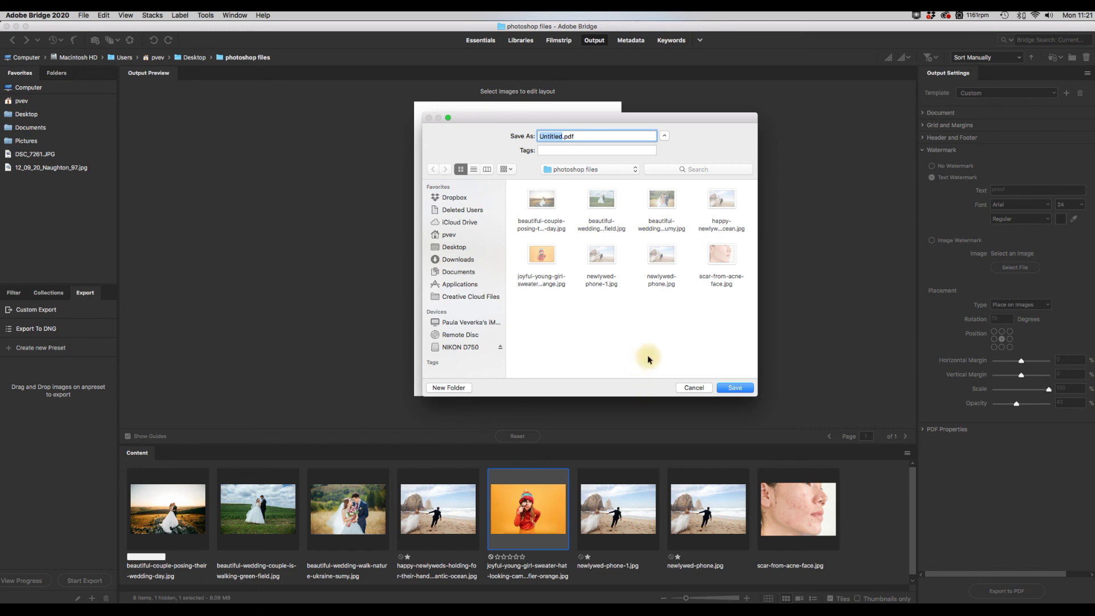
{"action": "left_click", "coordinate": [695, 387]}
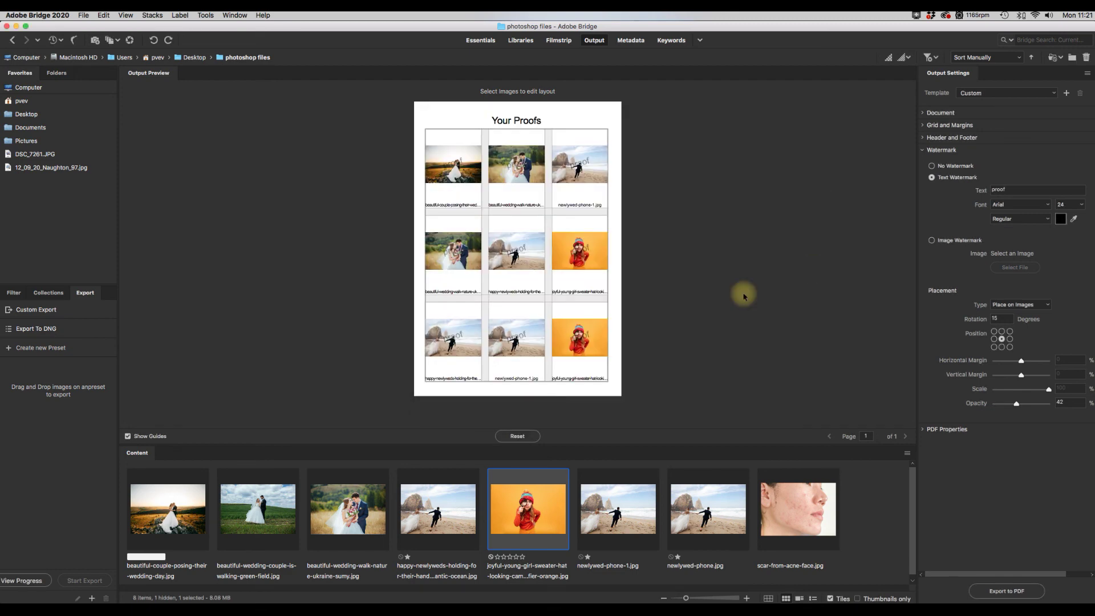